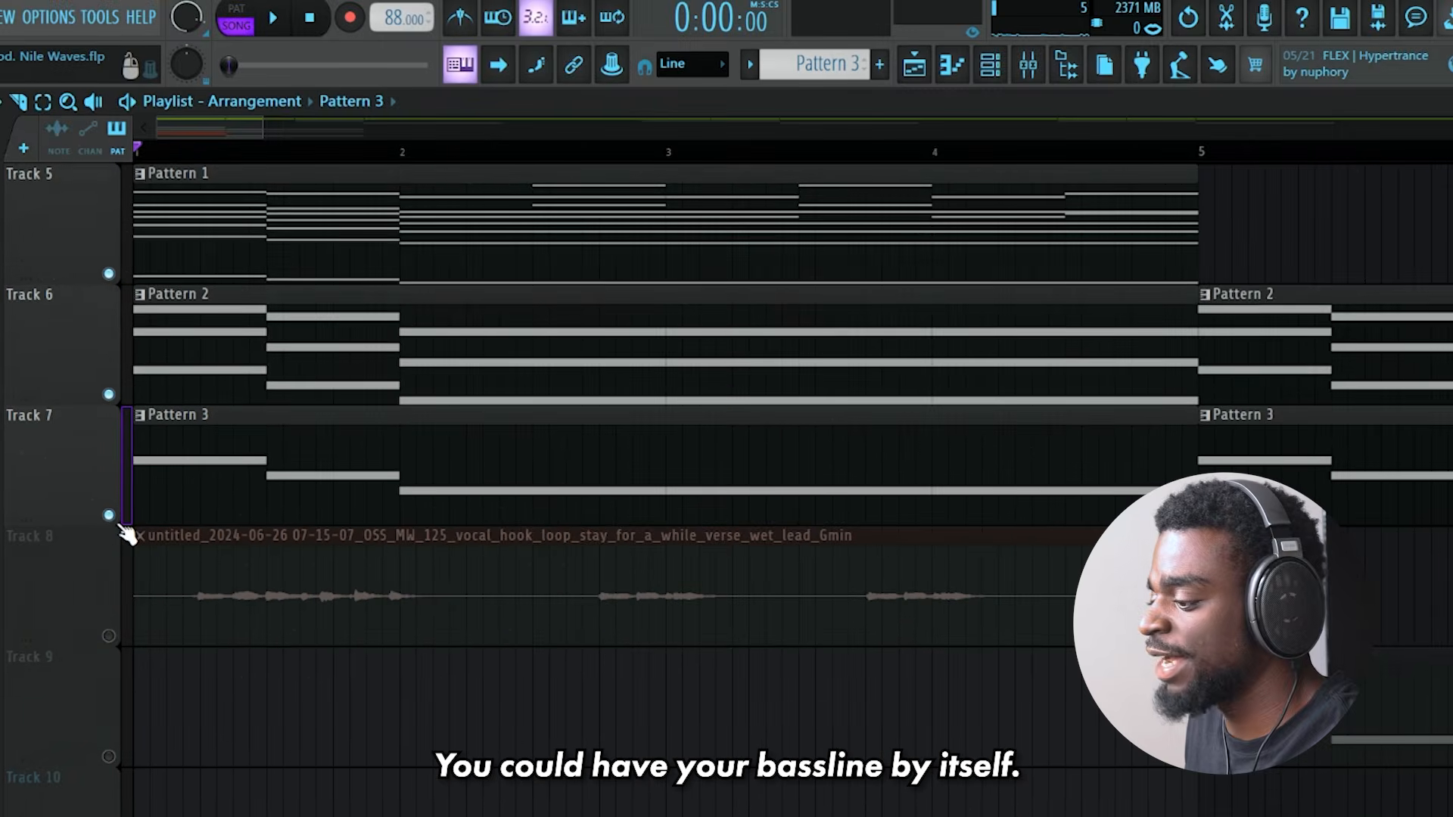
- Play the bassline on Track 7, the pad on Track 6 and the melody on Track 5 individually, each soloed
ctrl+click(102, 516)
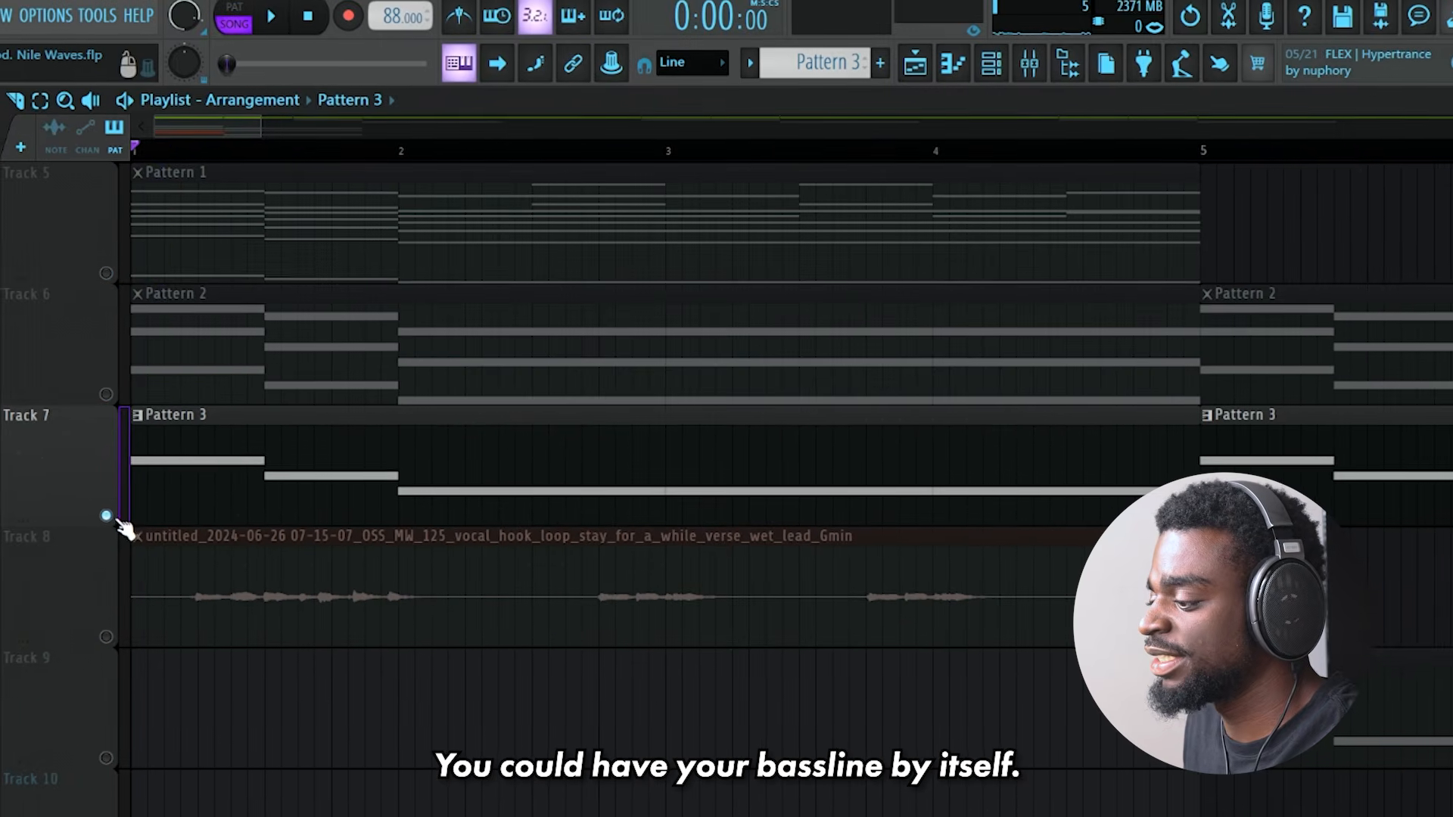
key(space)
ctrl+click(100, 394)
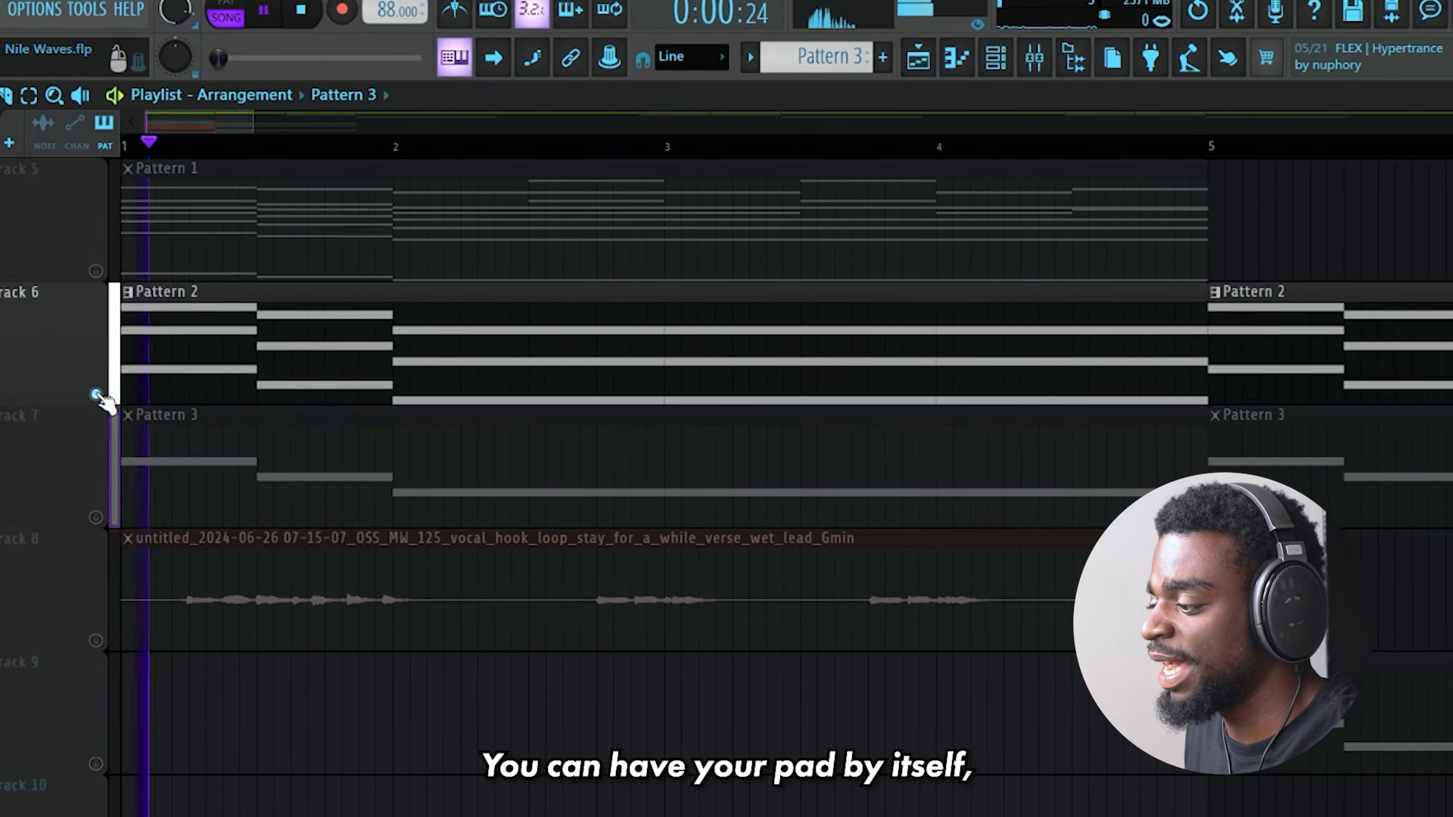
key(space)
ctrl+click(90, 270)
key(space)
key(space)
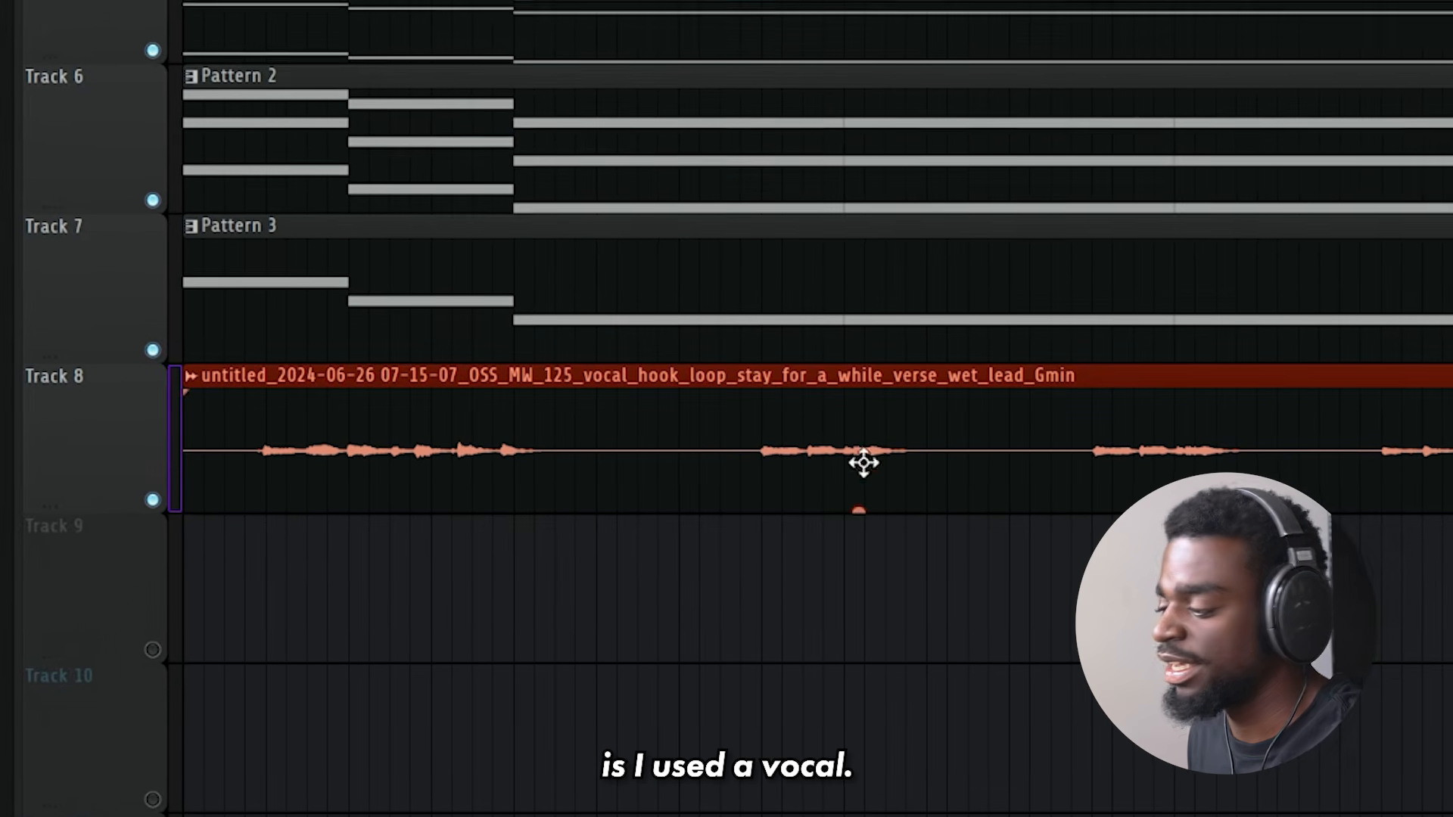
- Review the Track 8 vocal clip's sample settings during playback and trim the clip to end at bar 5
key(space)
double_click(399, 482)
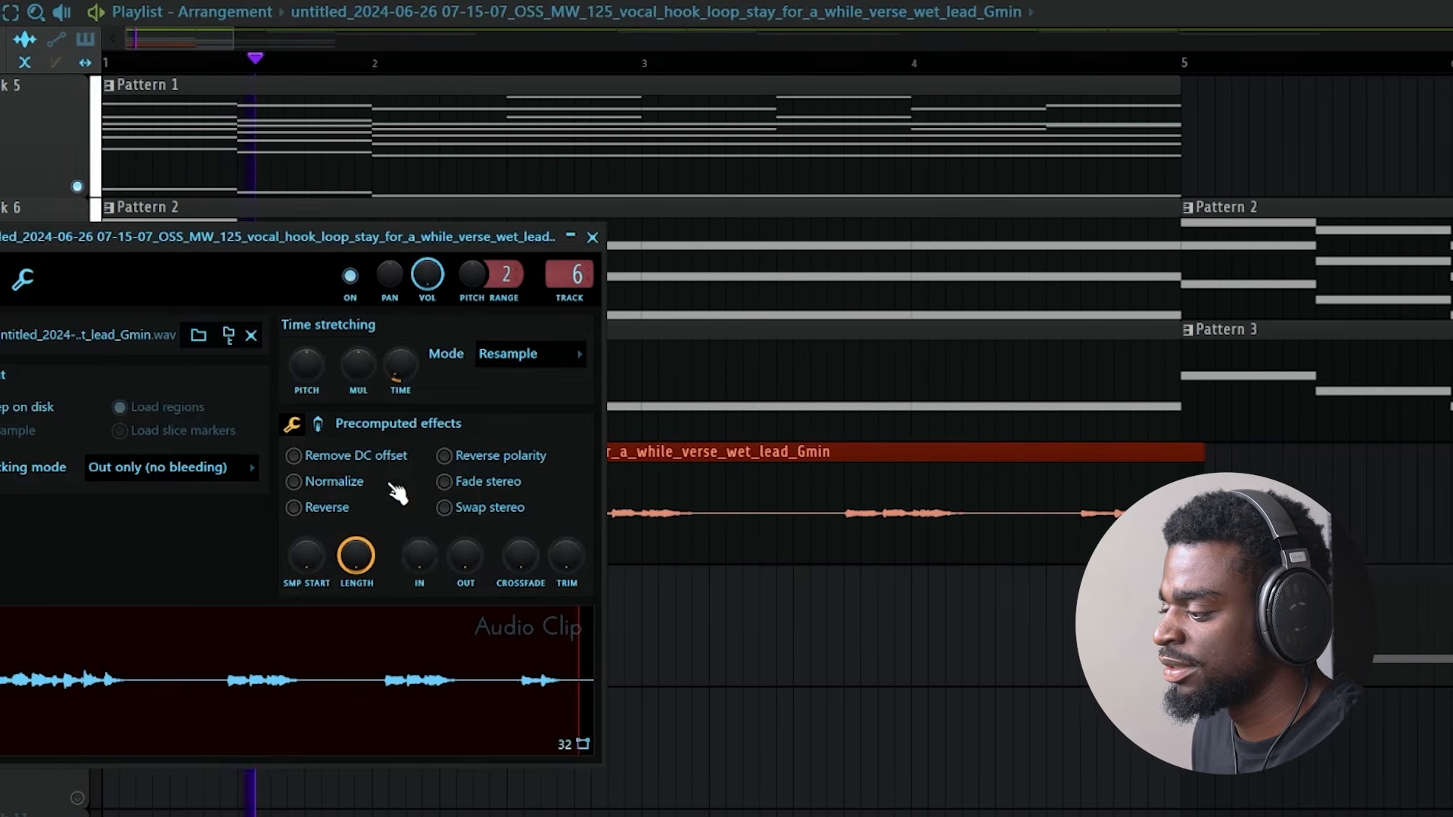
right_click(812, 684)
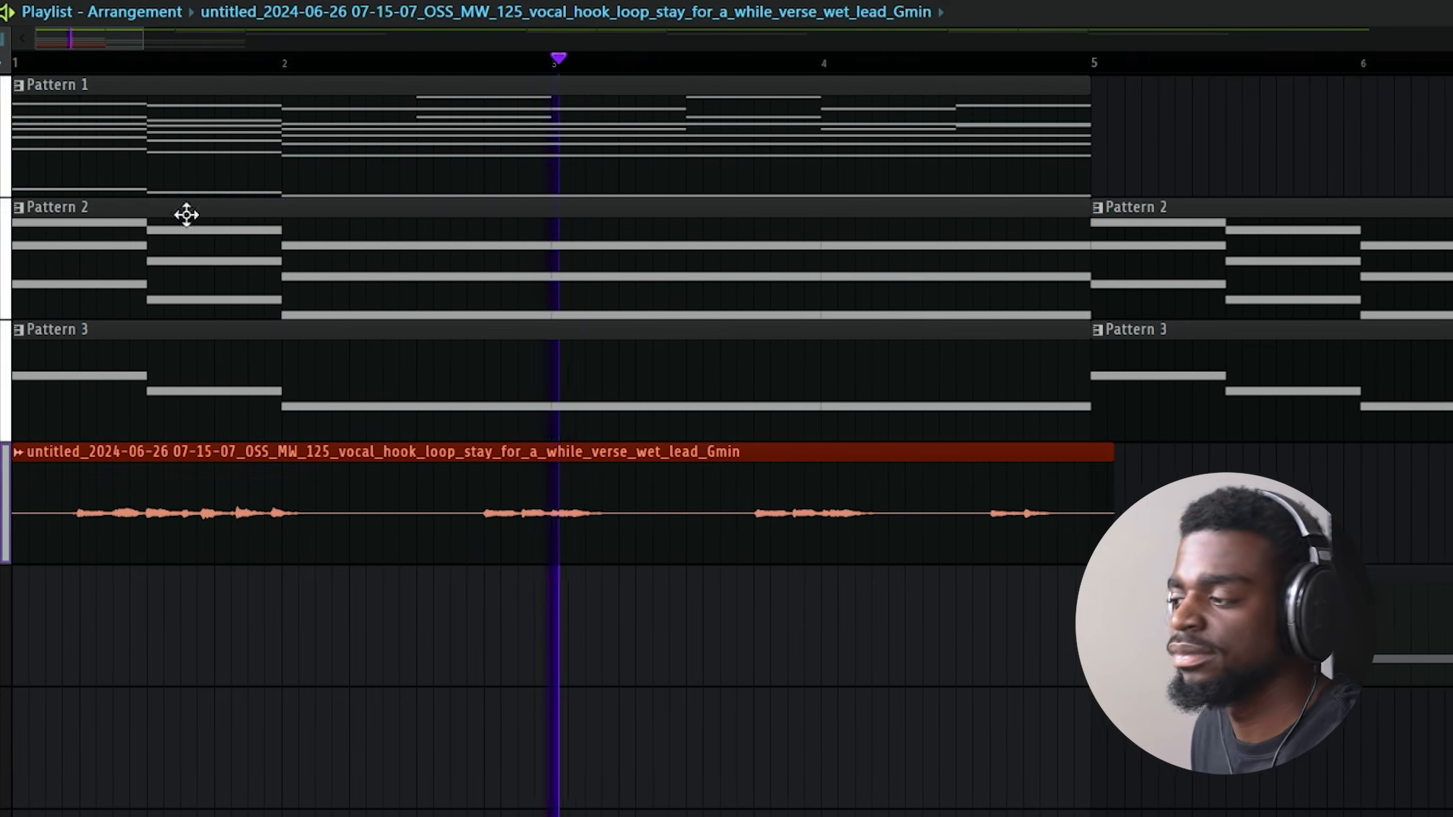
mouse_move(1052, 578)
mouse_down()
mouse_move(1035, 429)
mouse_move(996, 464)
mouse_move(1012, 487)
mouse_up()
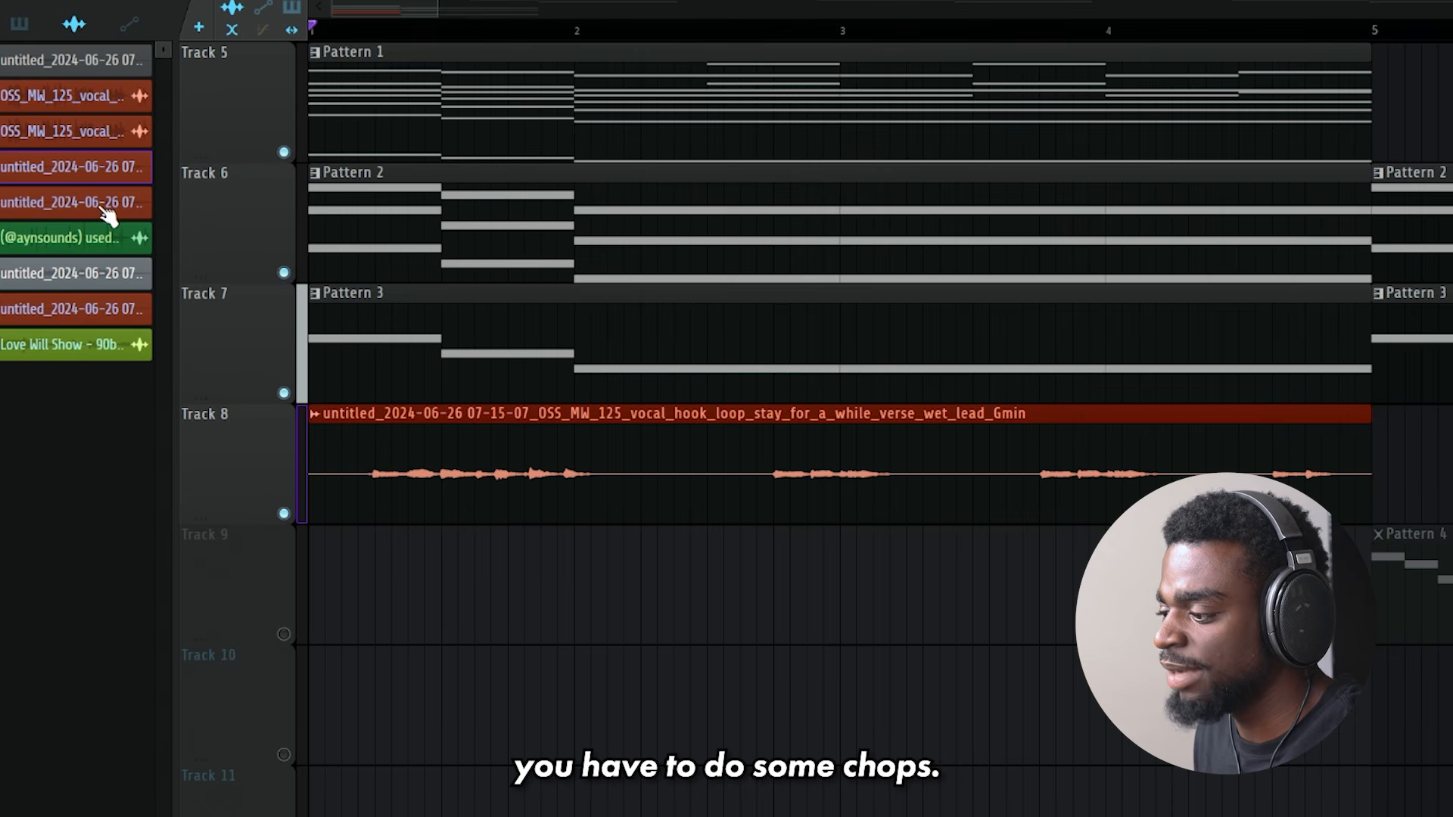
- Audition the original OSS_MW_125 vocal hook sample soloed on Track 9 and remove it from the playlist
drag(106, 127, 487, 558)
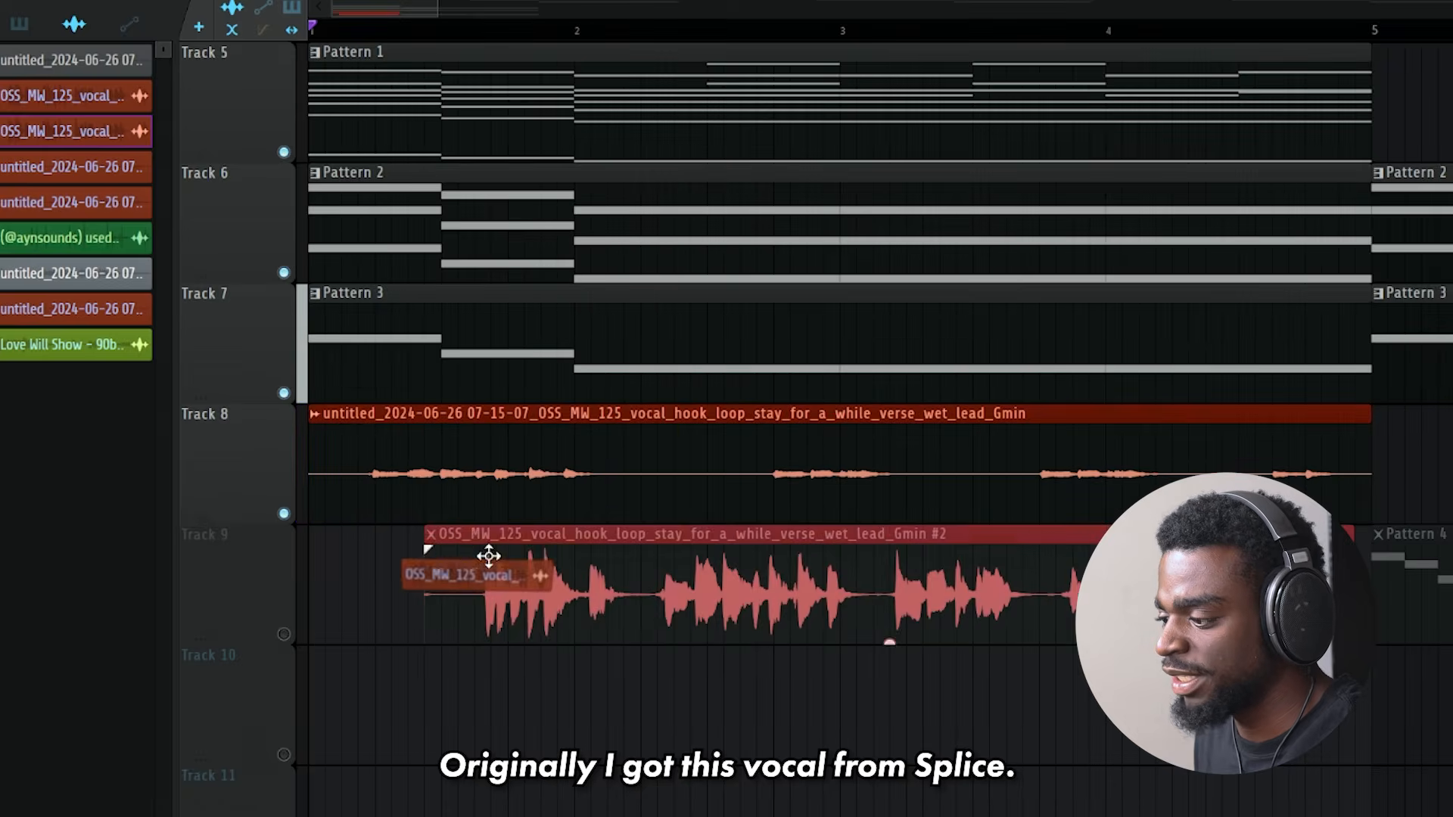
right_click(284, 634)
key(space)
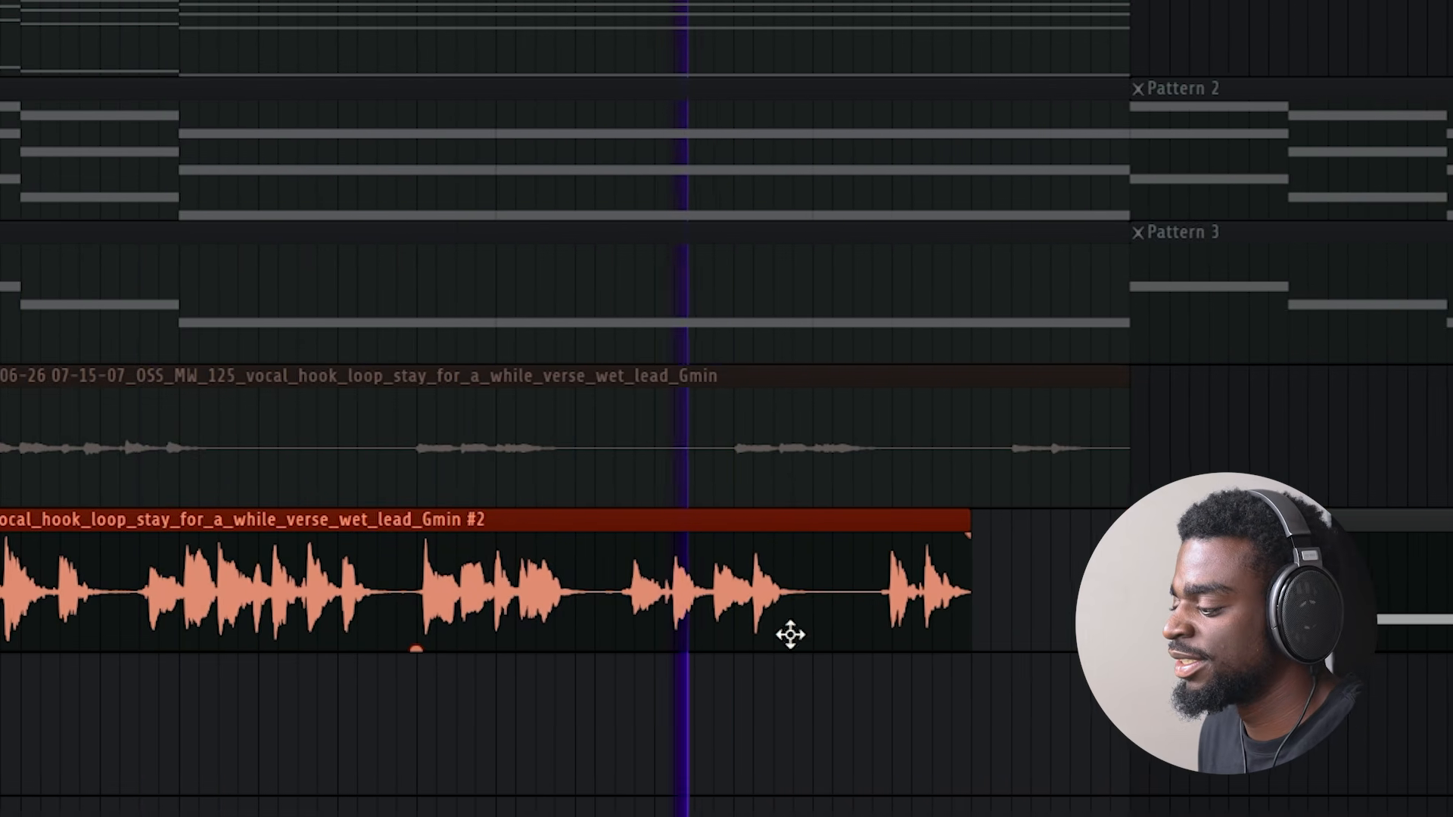
key(space)
right_click(1055, 578)
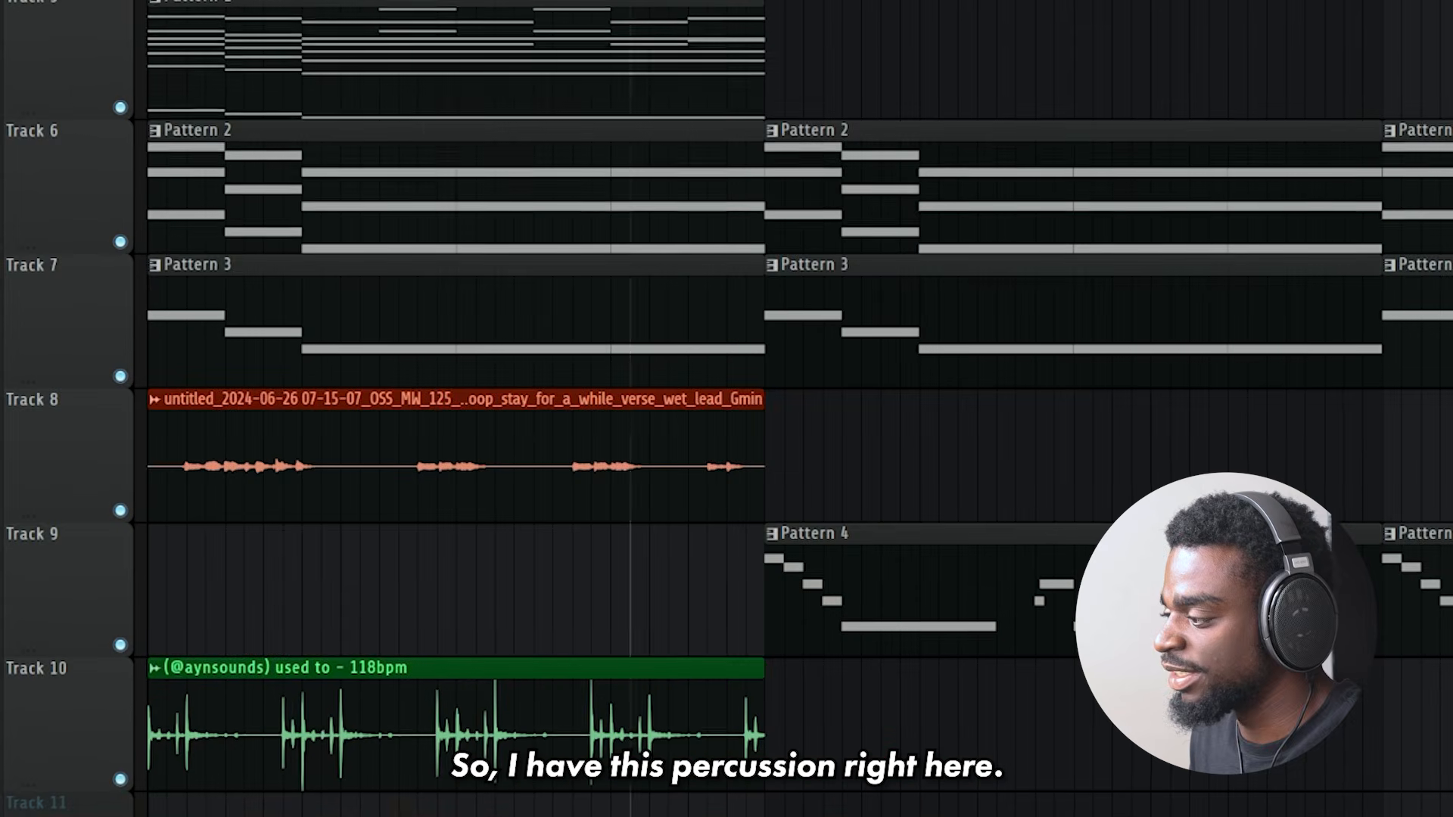
- Play the layered melody with the Track 10 percussion, and the Love Will Show melody on Track 1 with its drums
scroll(795, 409, up, 3)
key(space)
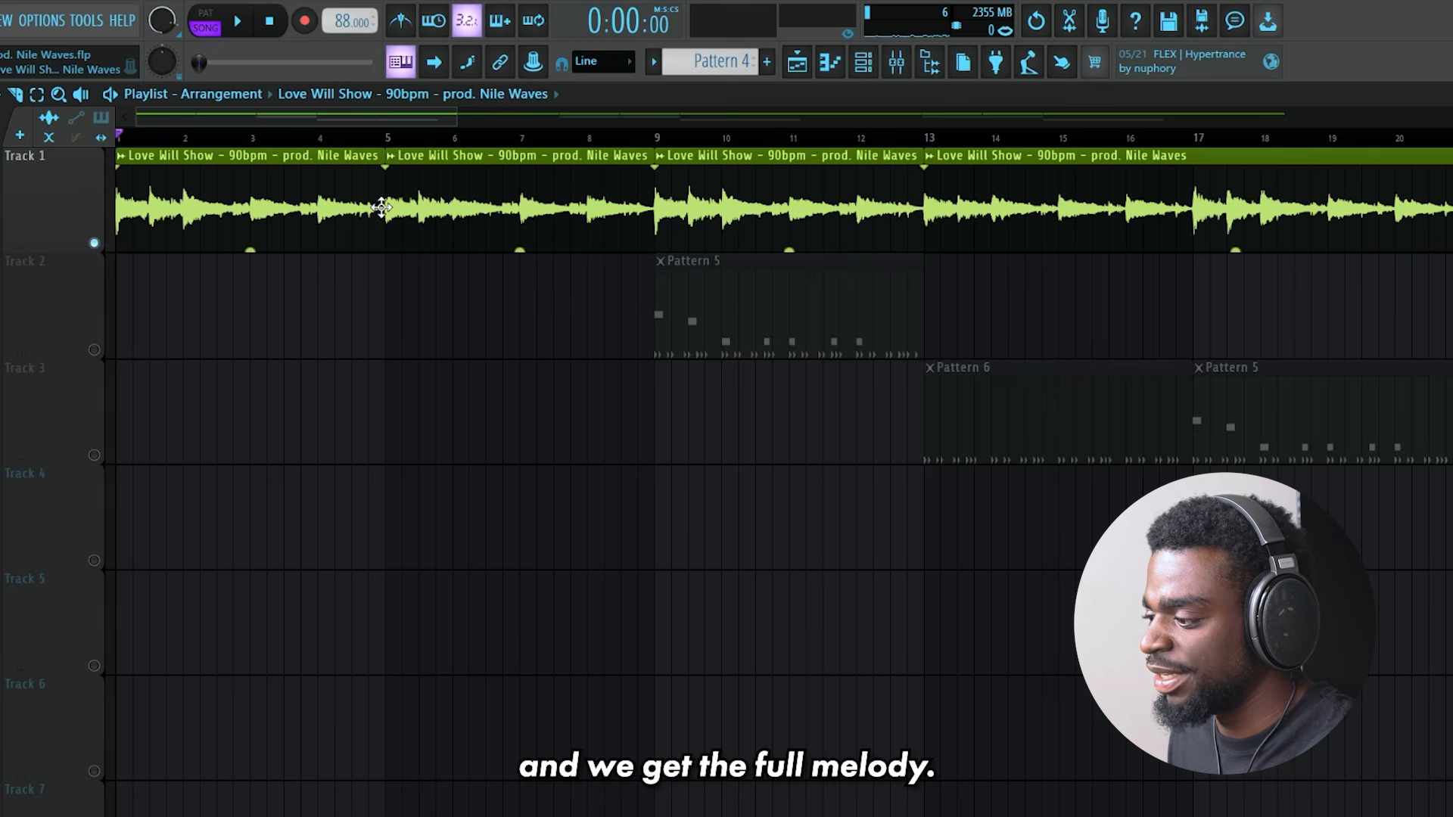
double_click(381, 207)
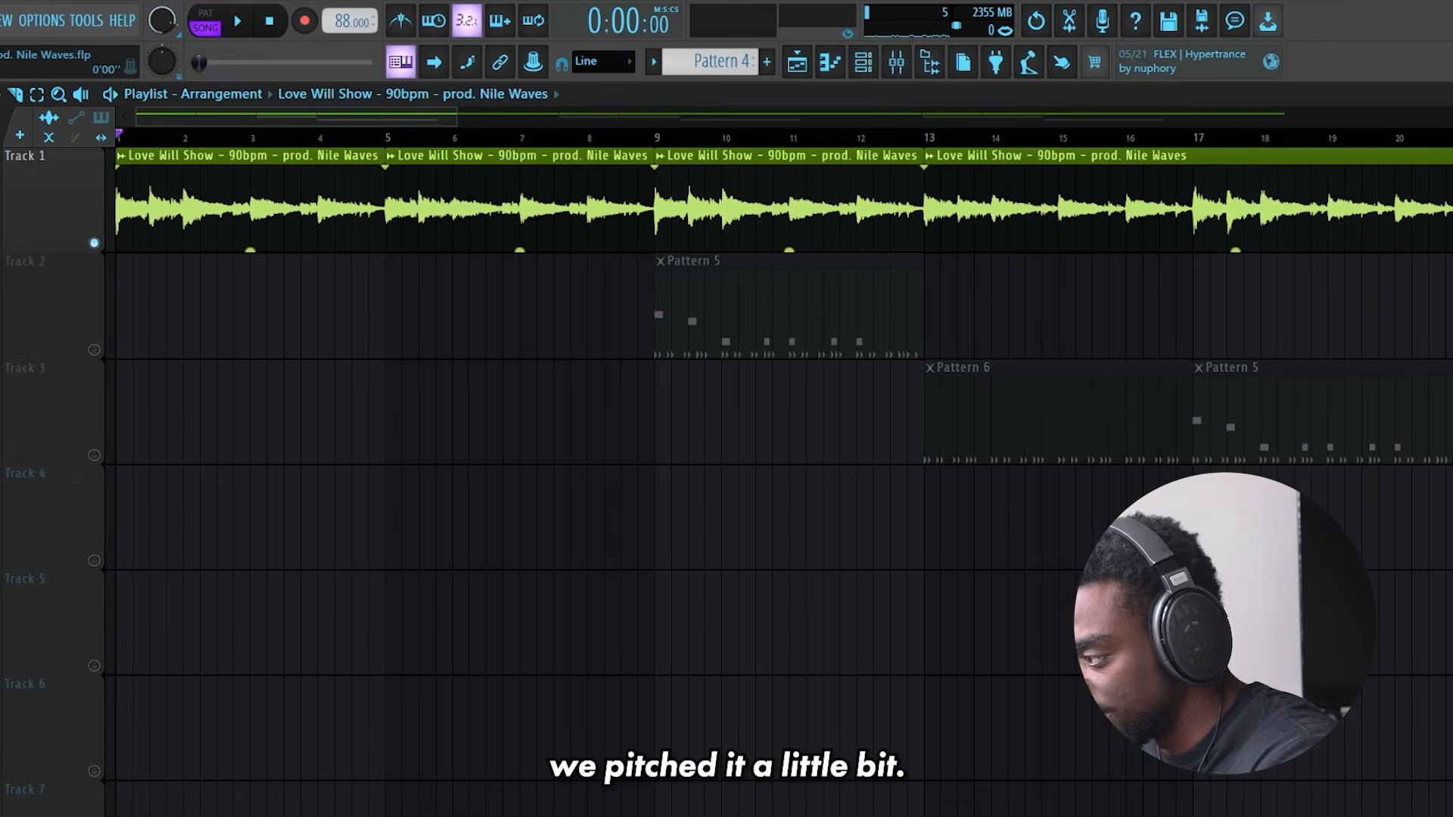
drag(448, 118, 484, 118)
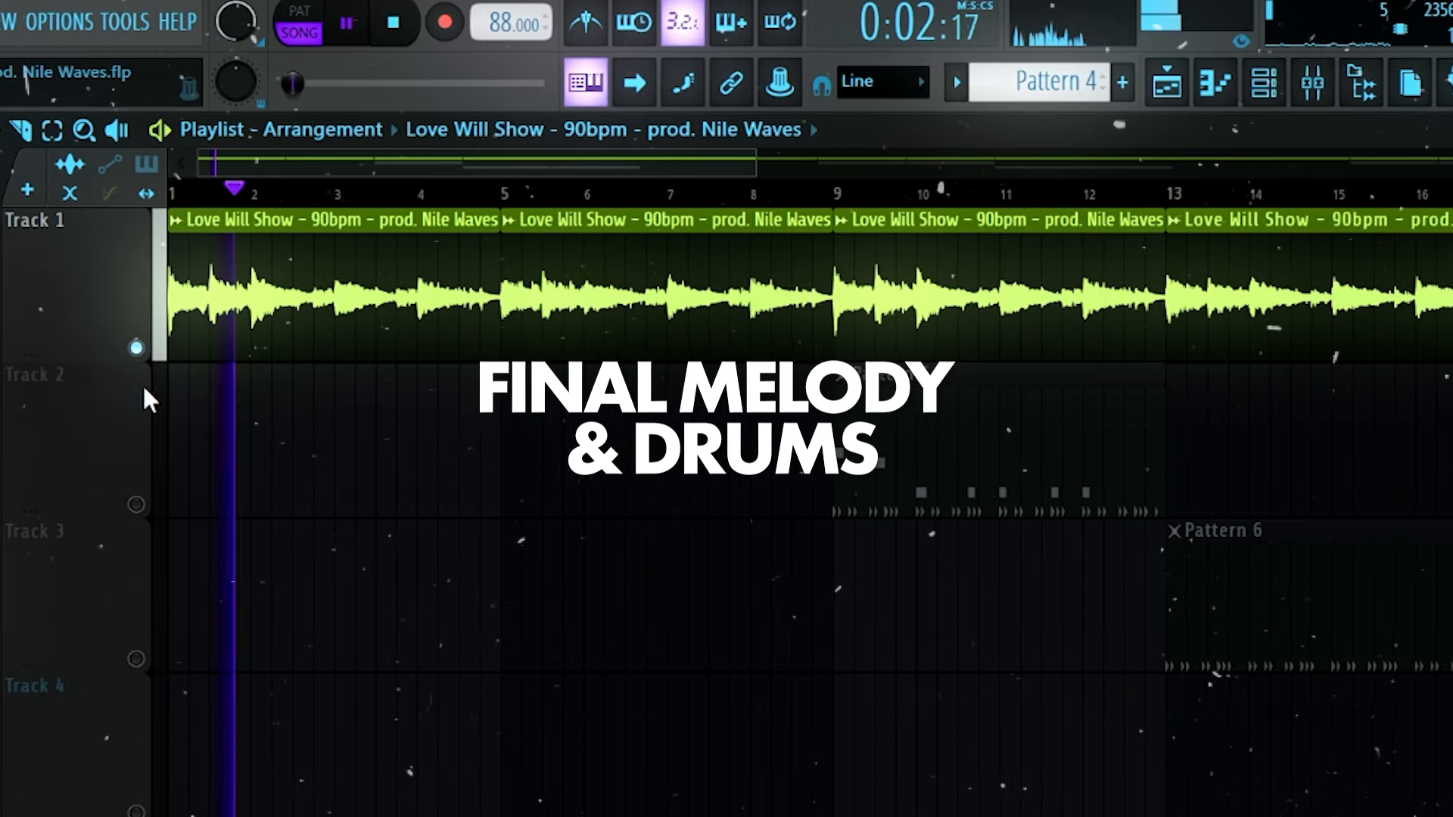
right_click(131, 348)
right_click(131, 348)
right_click(132, 348)
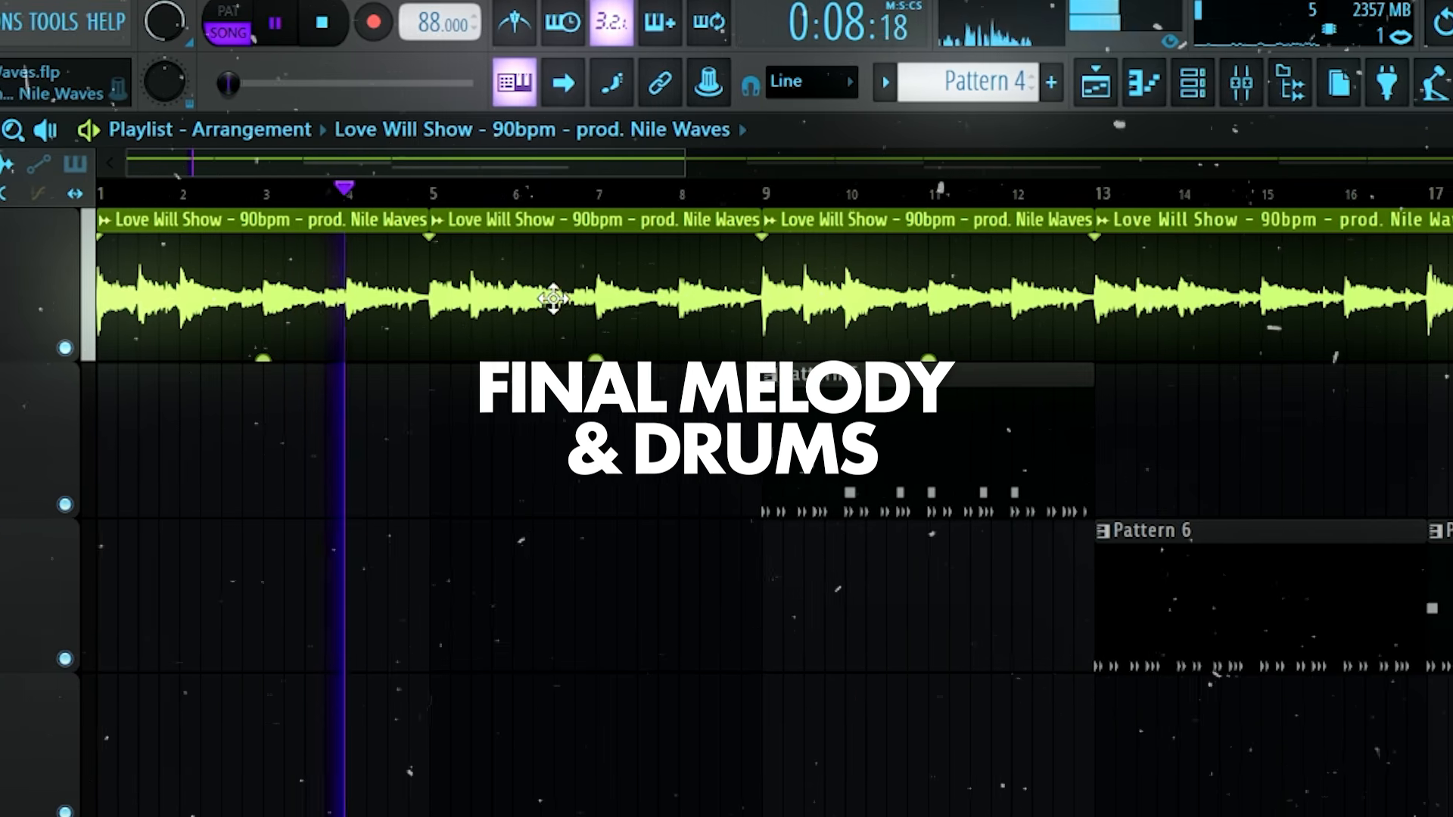
drag(1114, 530, 508, 361)
click(844, 579)
right_click(1000, 636)
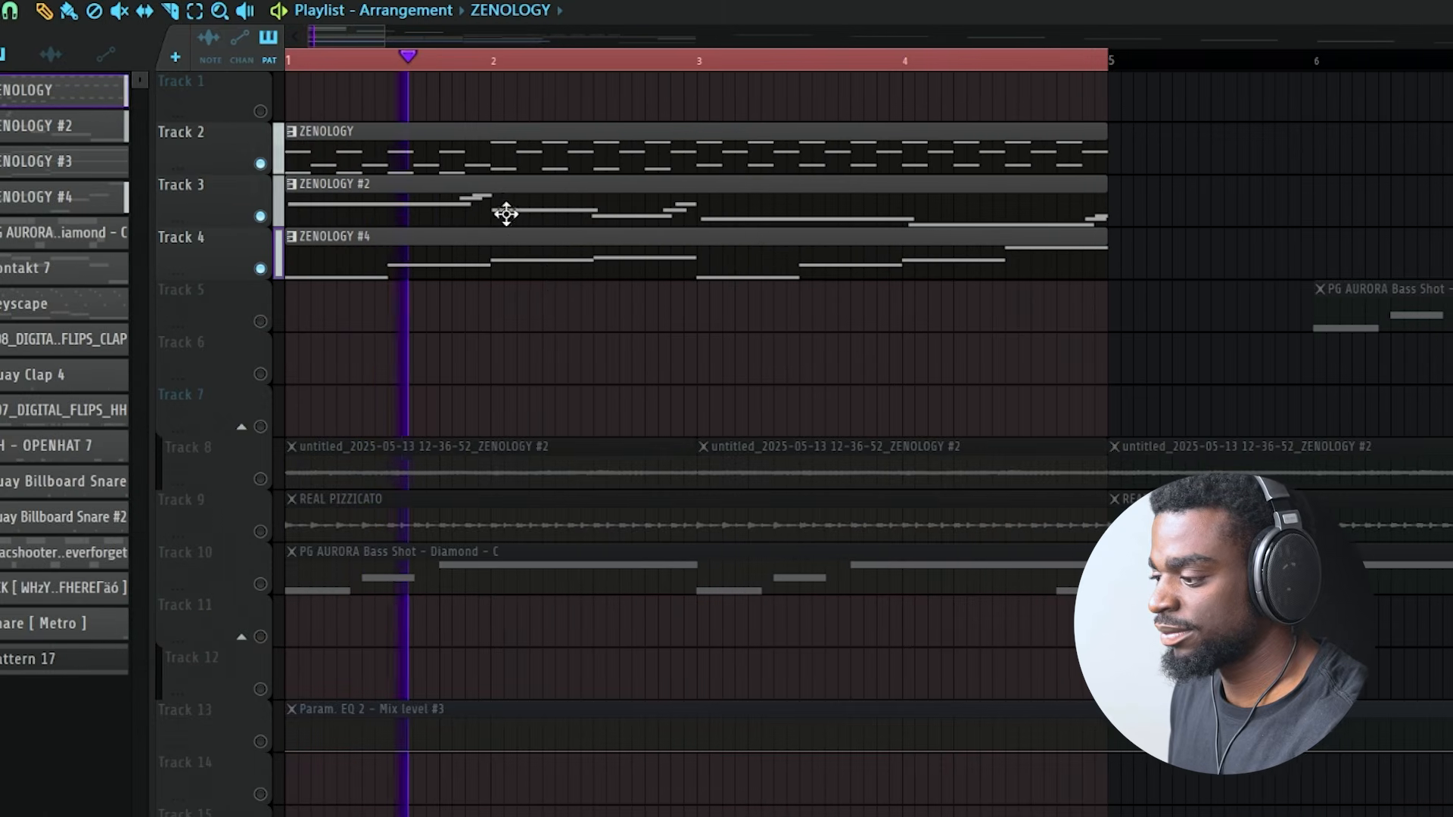
- Open the ZENOLOGY #2 pattern on Track 3 in the piano roll and examine its notes
double_click(642, 204)
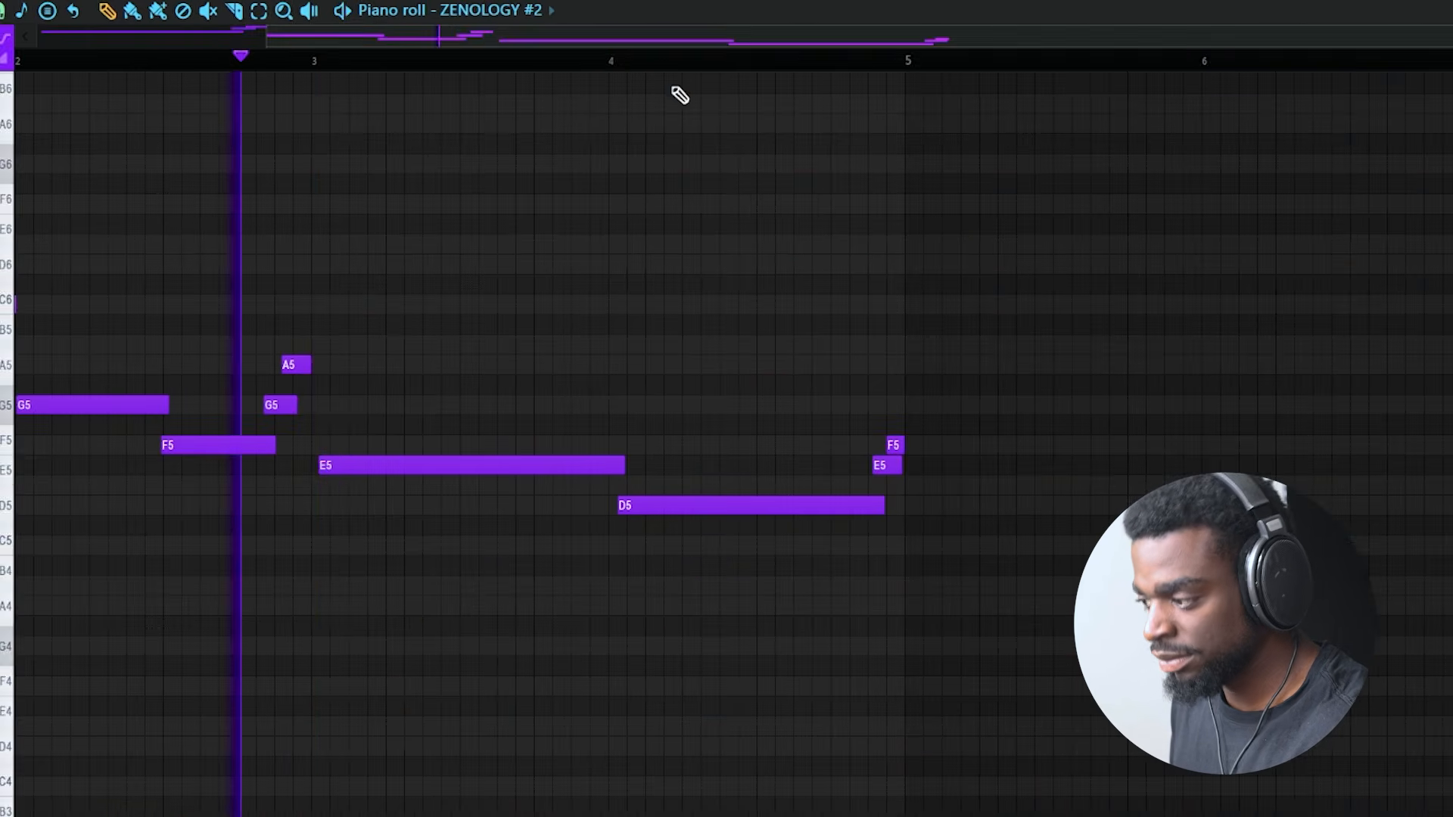
scroll(718, 34, up, 1)
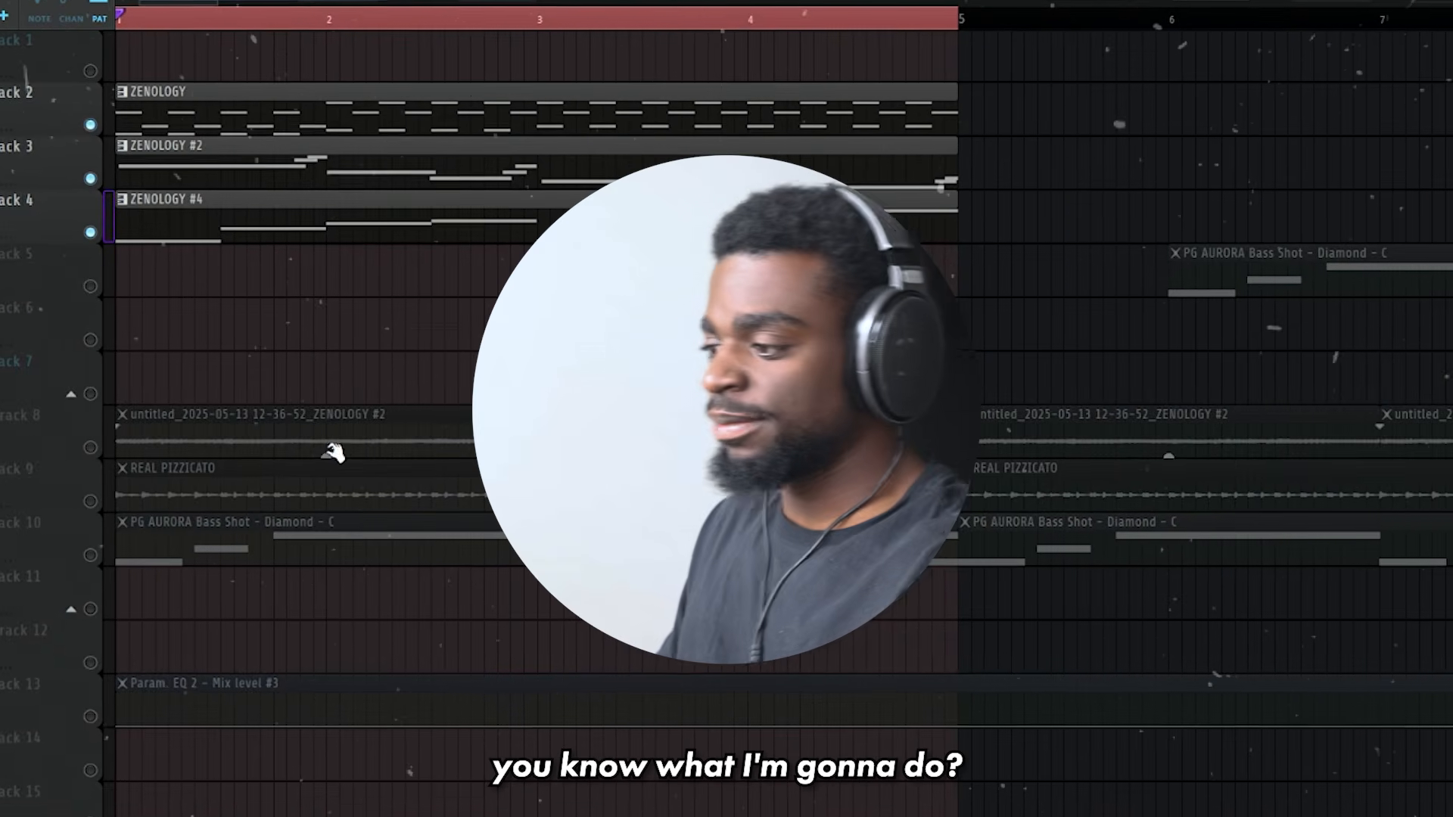
- Consolidate the three ZENOLOGY pattern tracks into audio clips and change the project tempo
click(445, 362)
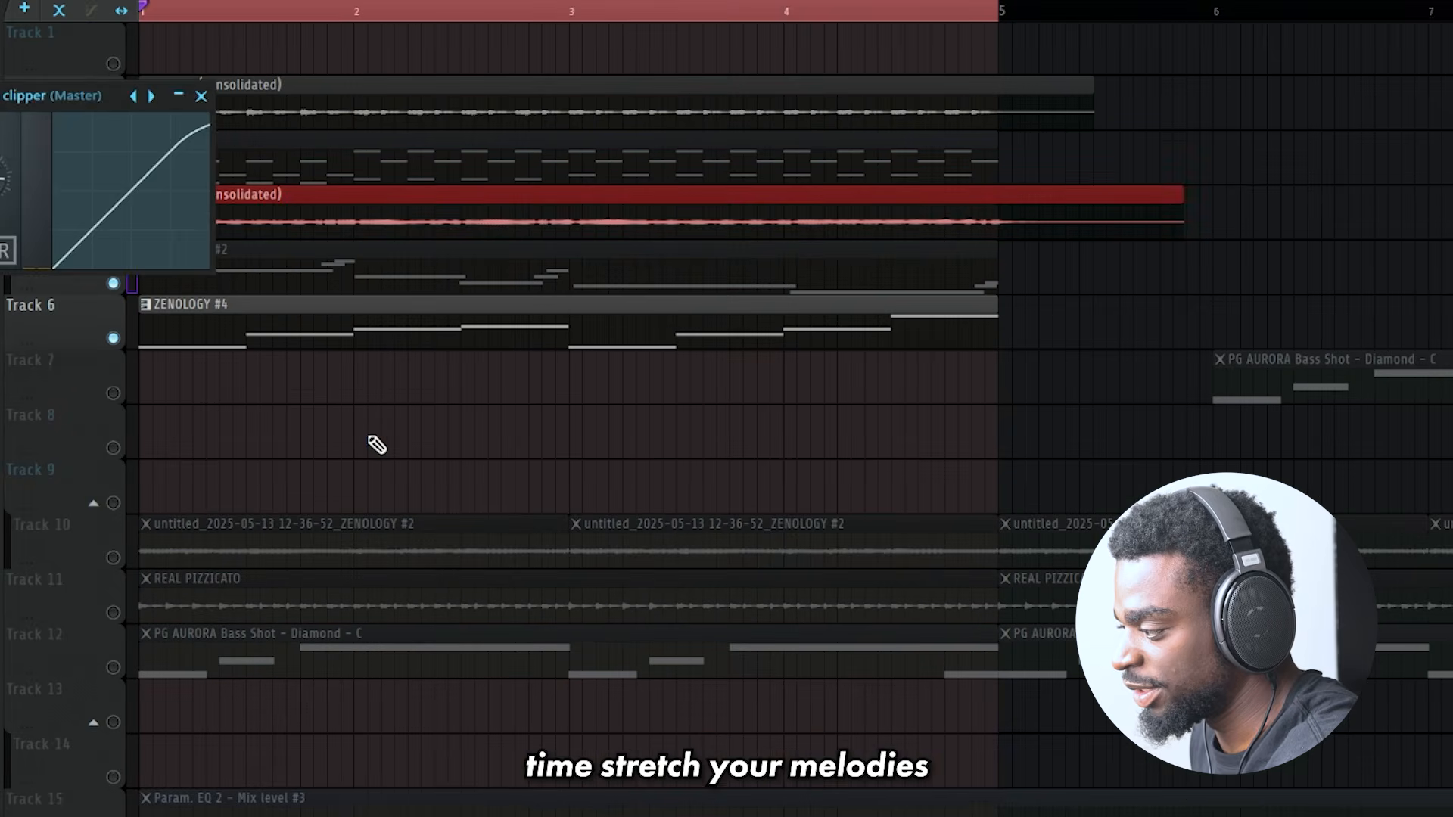
right_click(106, 333)
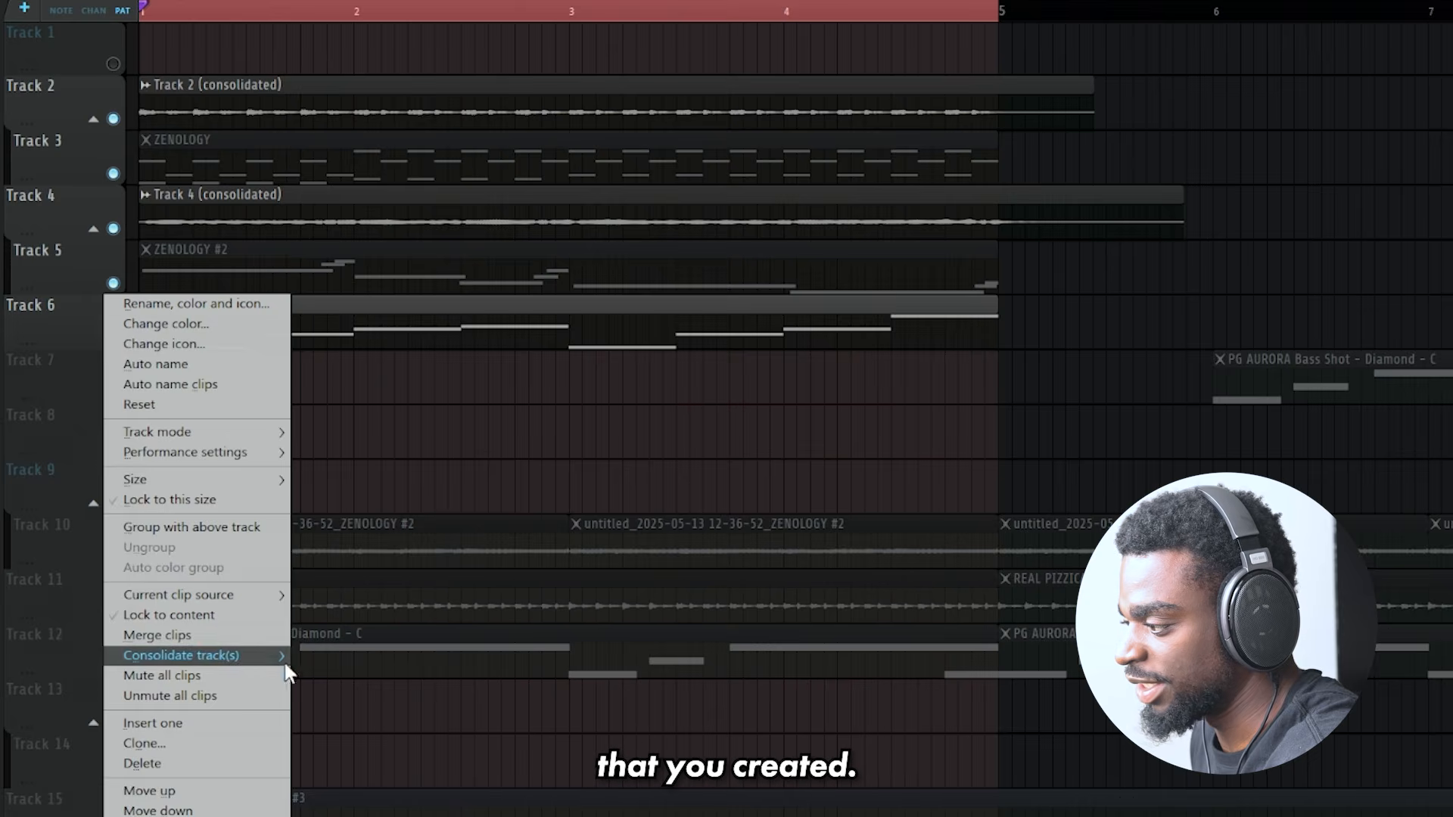
click(353, 657)
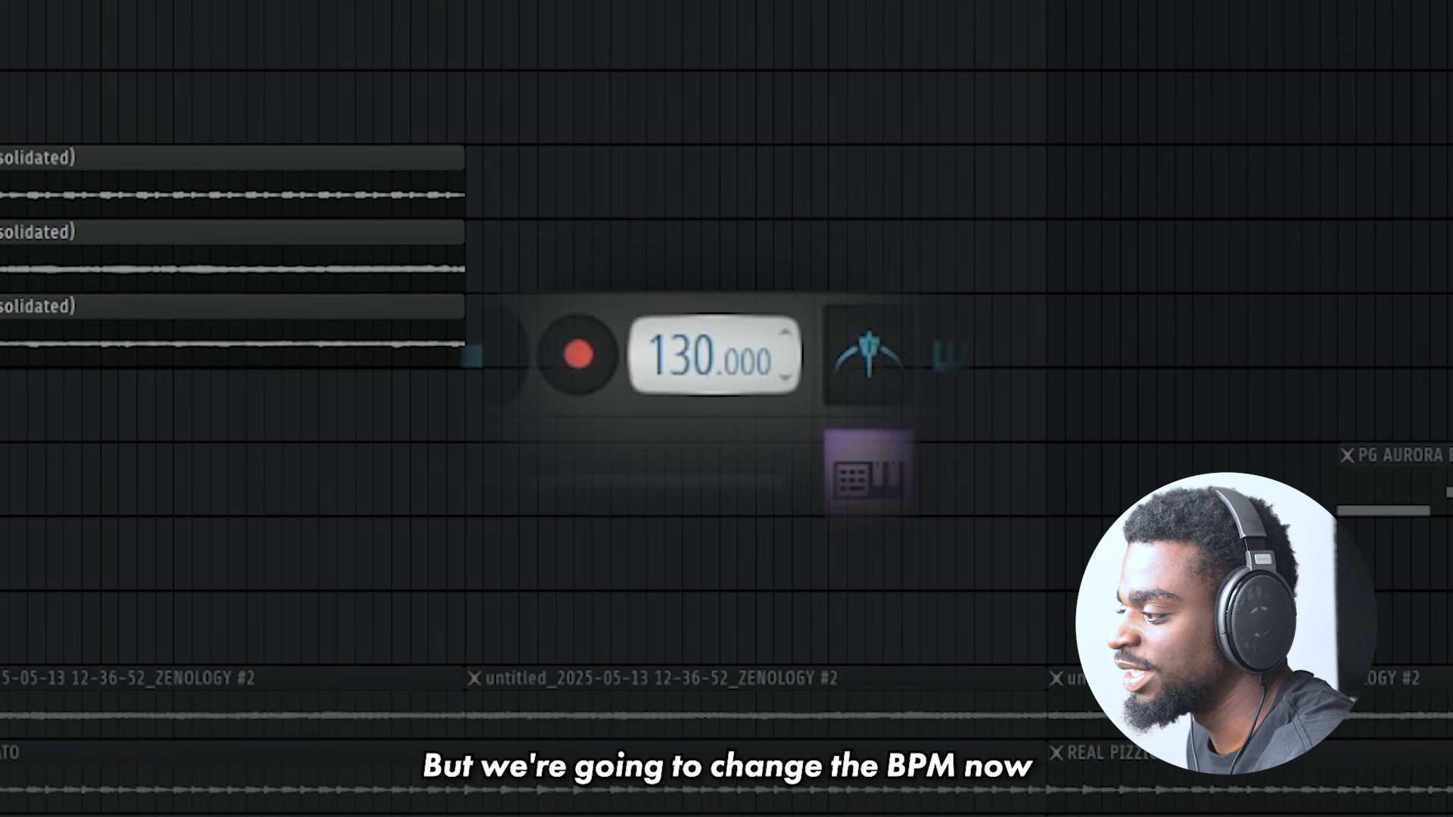
drag(681, 356, 681, 362)
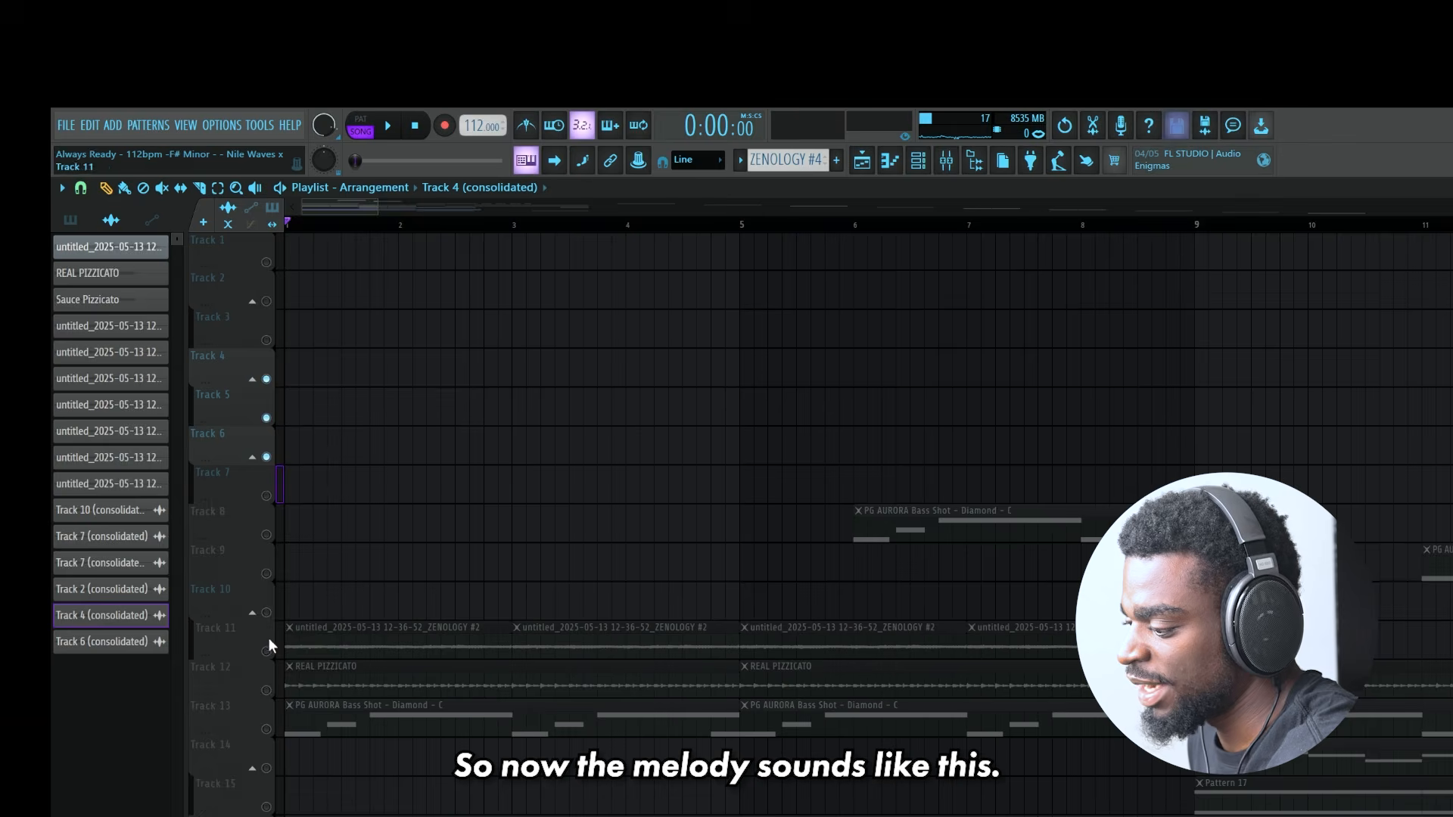
- Enable Tracks 11 and 12, check the ZENOLOGY #2 audio clip's settings and play the layered arrangement
click(266, 651)
click(267, 690)
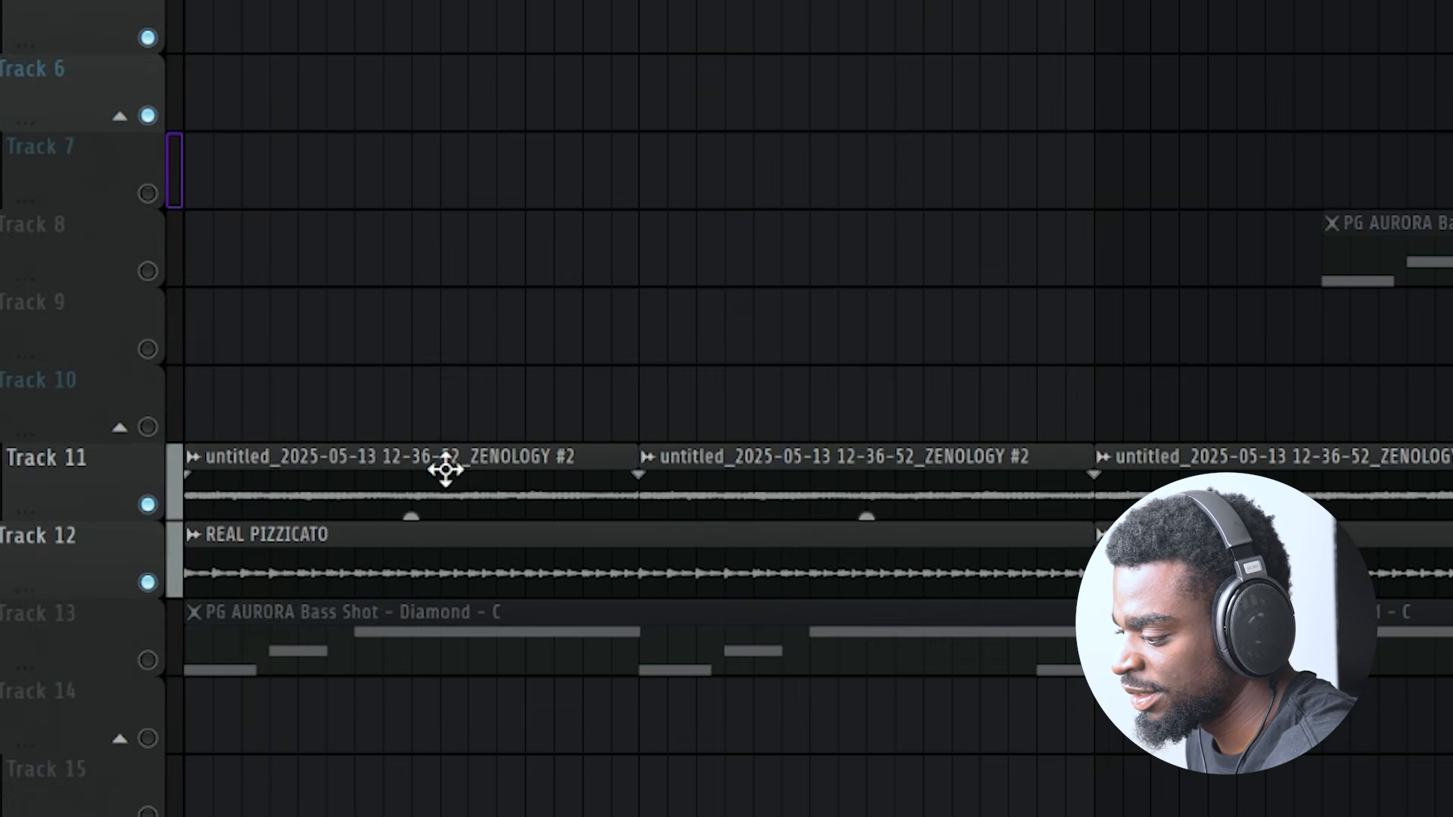
double_click(446, 470)
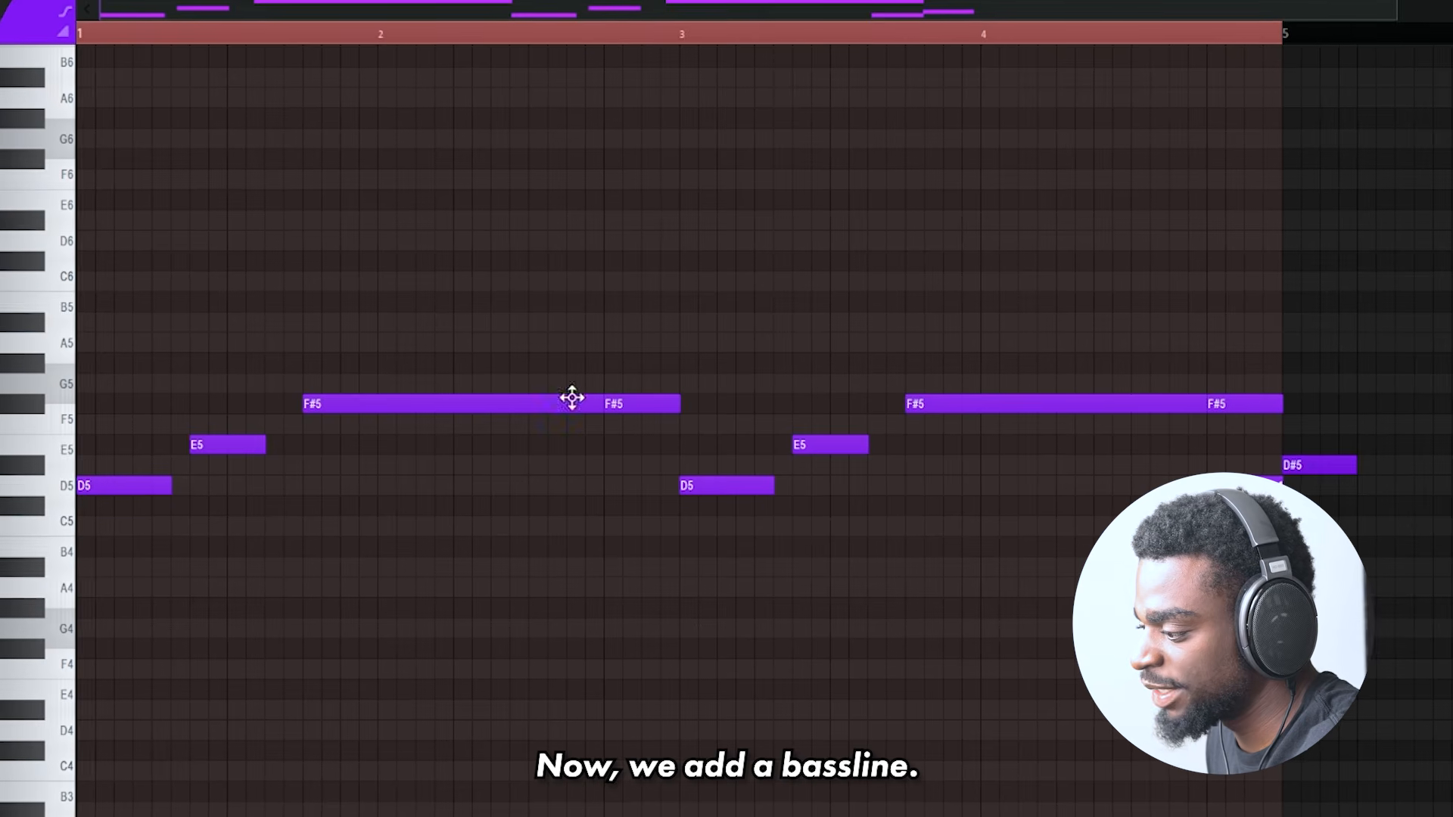
key(space)
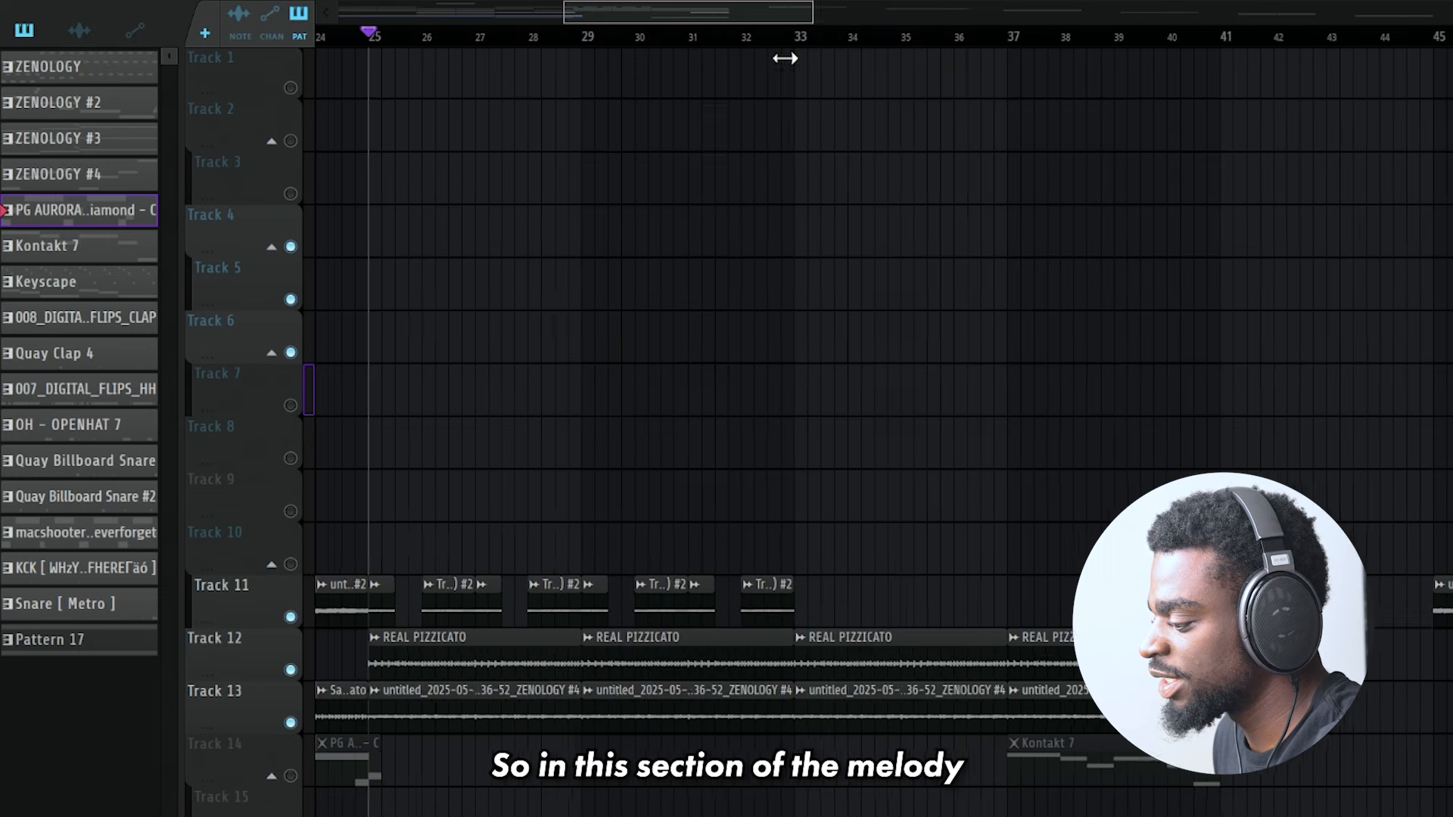
drag(785, 58, 708, 83)
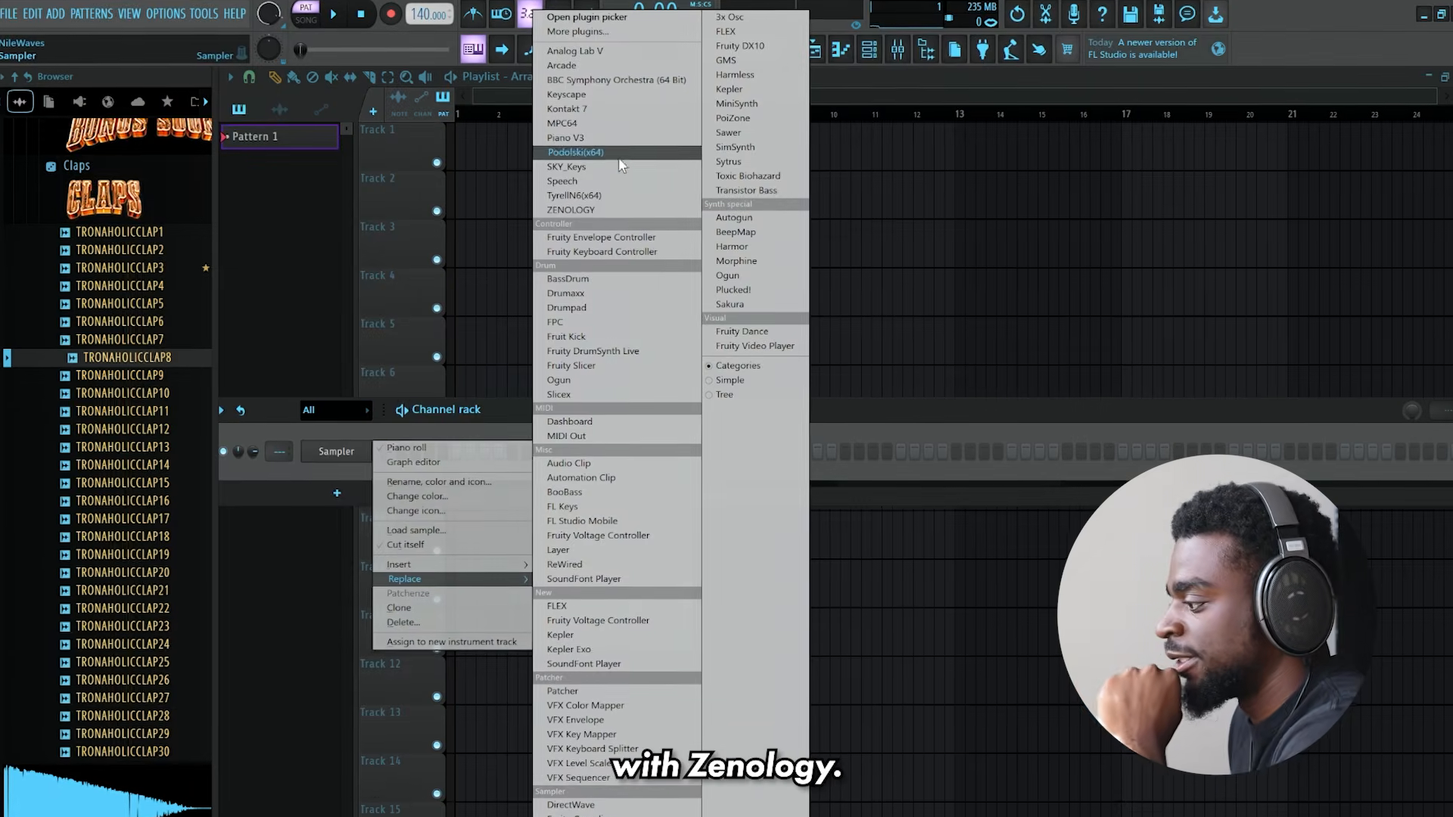
- Replace the Sampler channel with ZENOLOGY and browse its presets
click(598, 209)
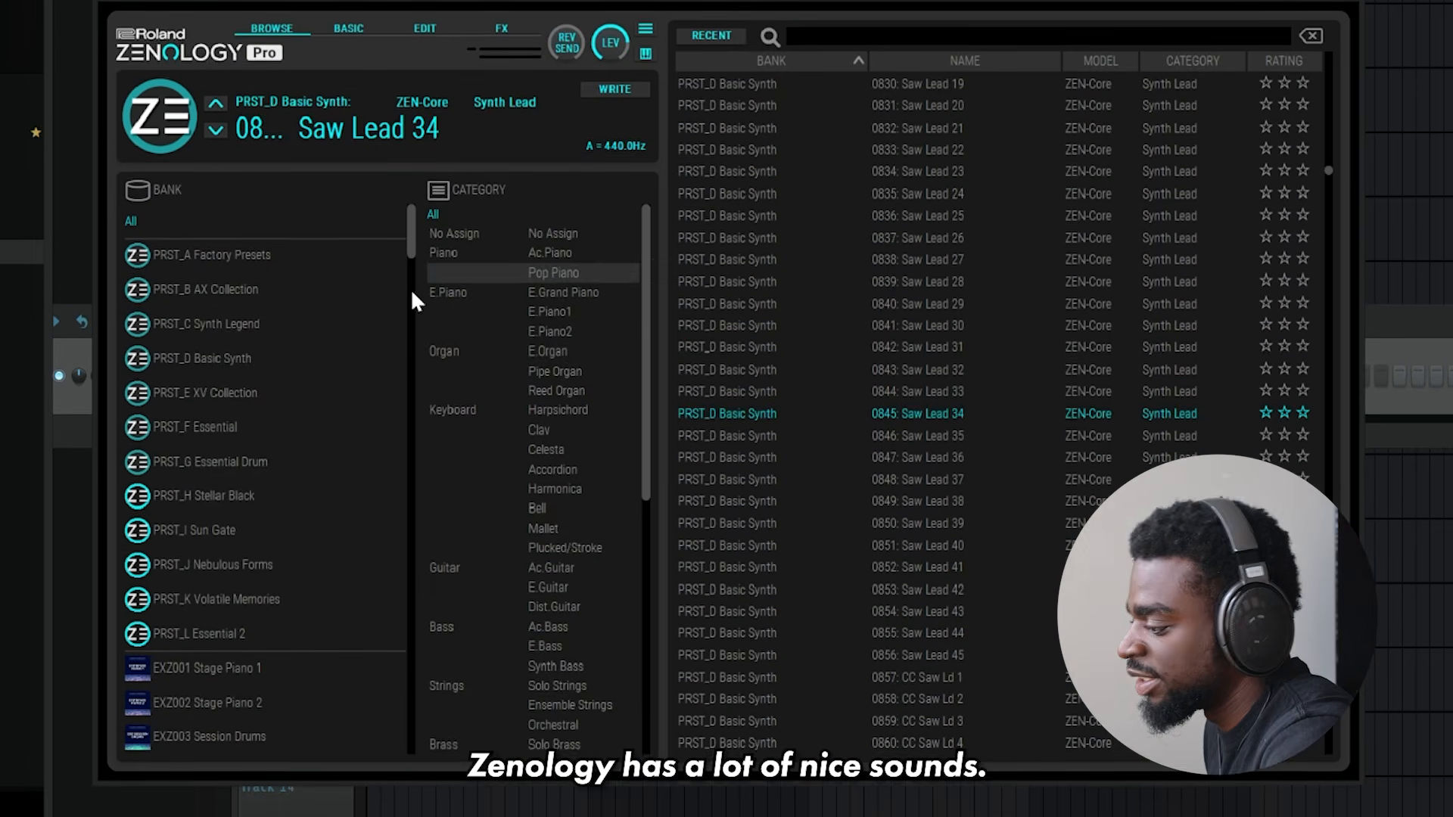
scroll(522, 324, down, 5)
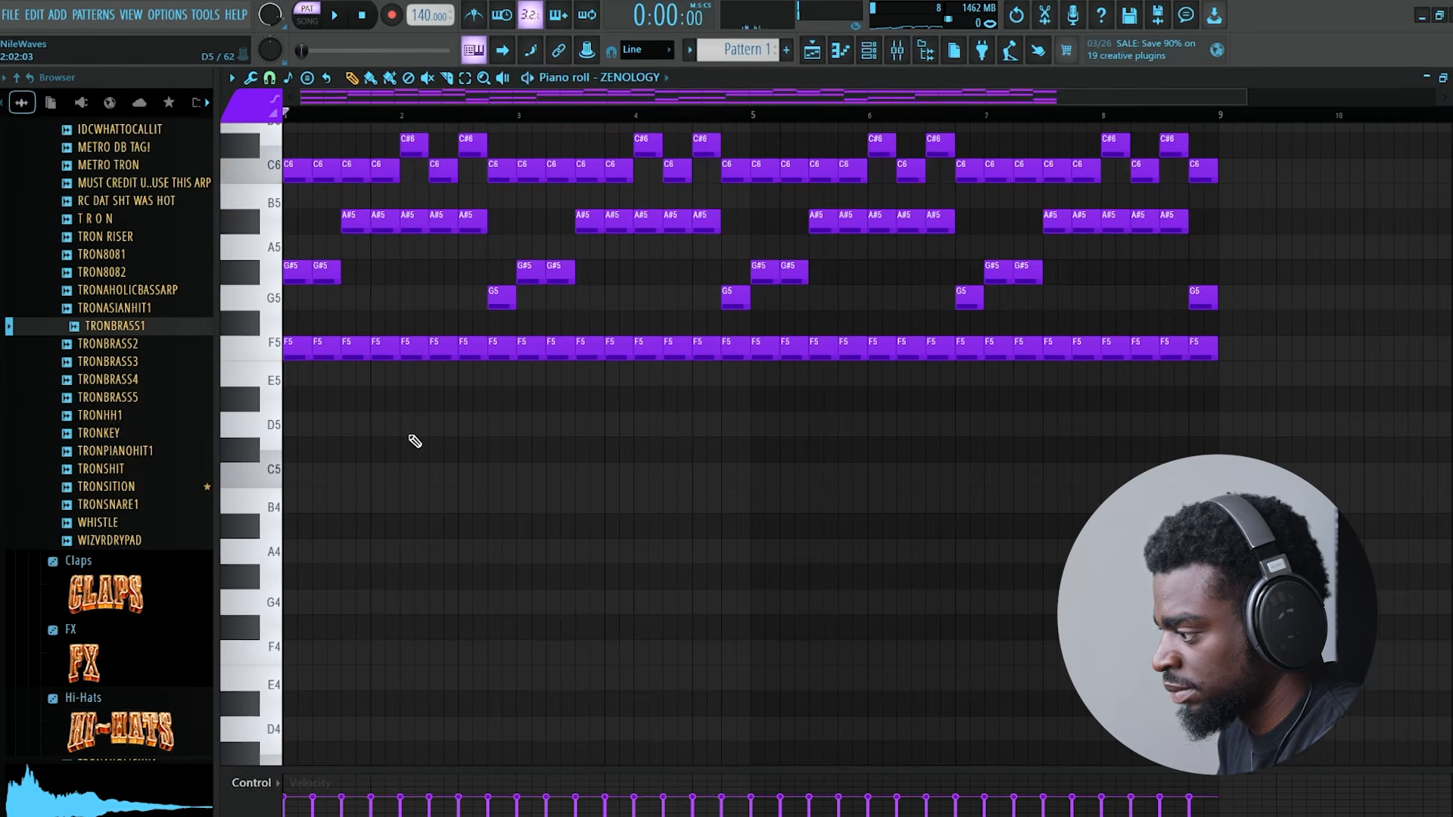
- Write a TRONBRASS1 part with two-bar F5 notes at bars 1 and 5 and an F#5 from bar 8 to bar 9
key(space)
click(868, 50)
right_click(353, 478)
click(401, 474)
mouse_move(334, 343)
mouse_down()
mouse_move(281, 345)
mouse_move(503, 361)
mouse_up()
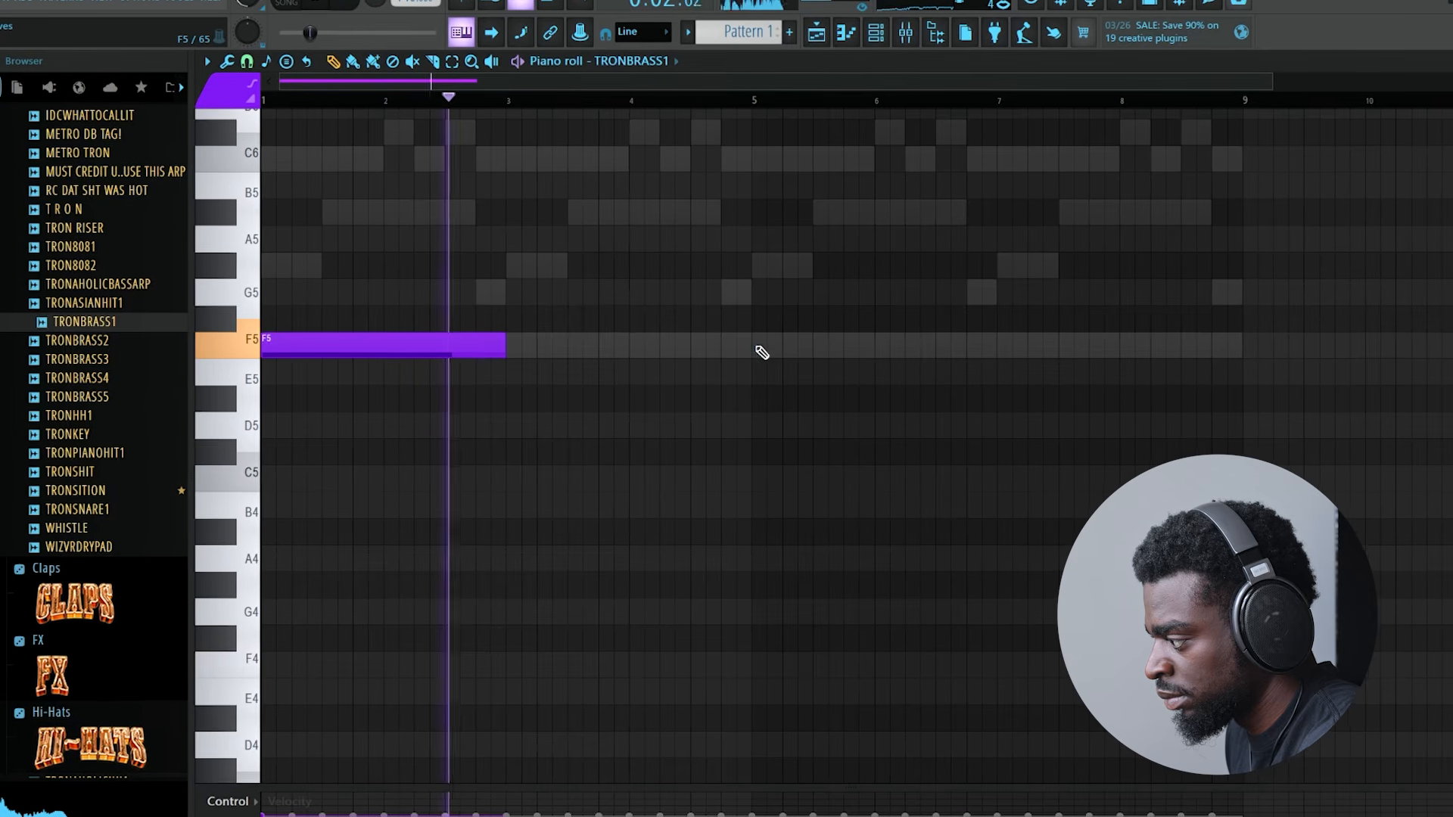
click(762, 352)
drag(1128, 321, 1106, 320)
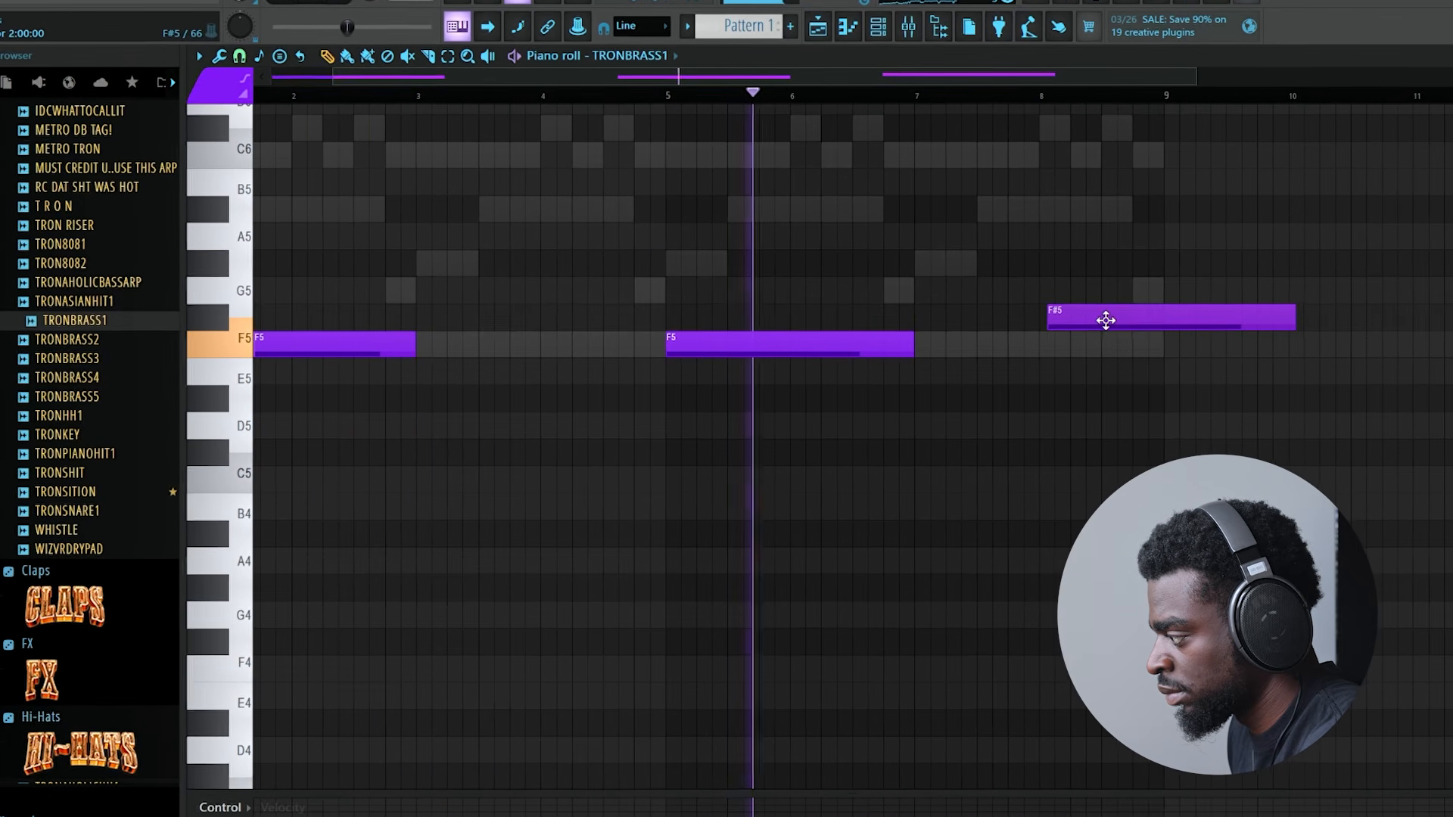
drag(1292, 311, 1164, 307)
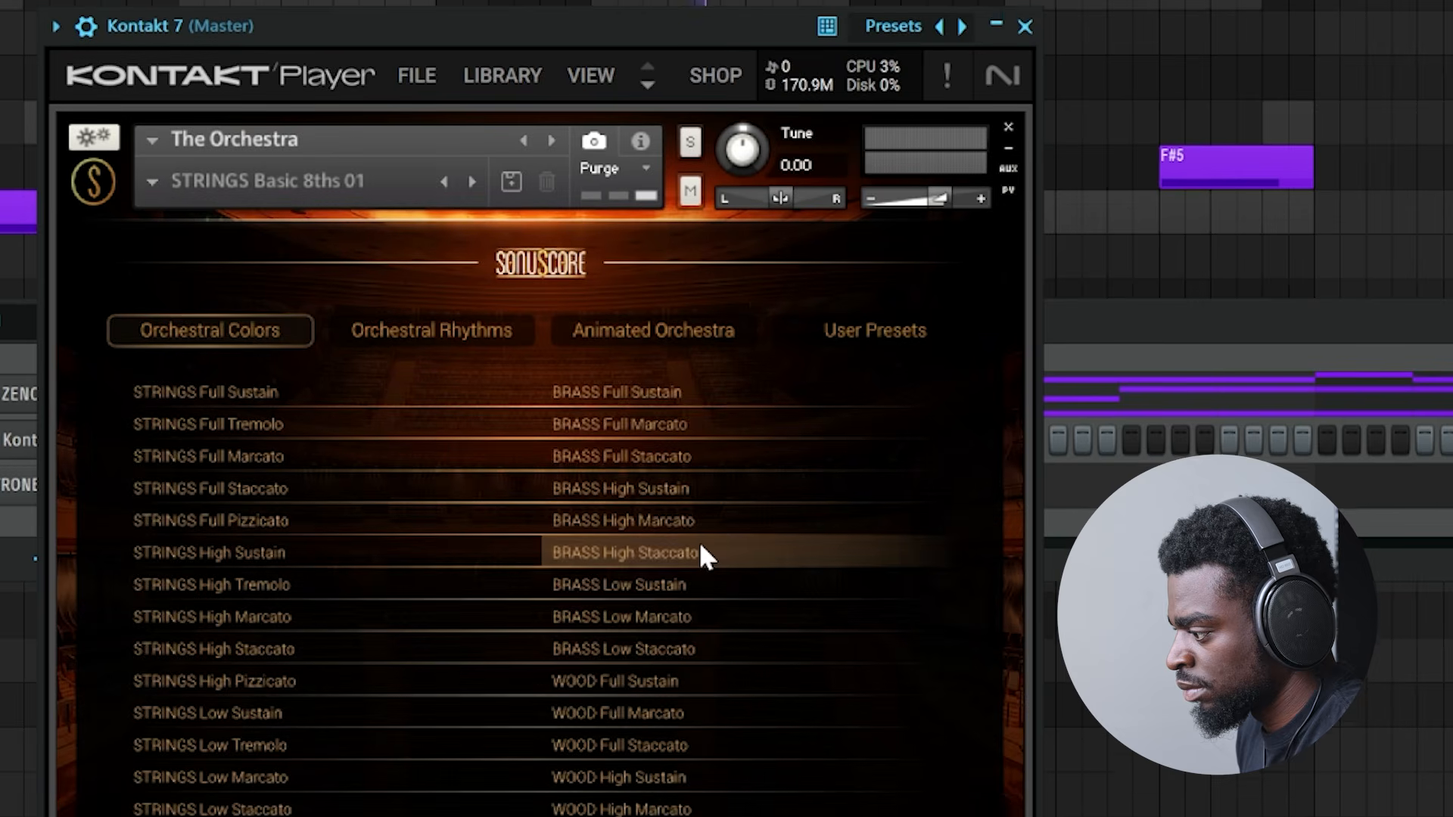
- Load the BRASS Low Sustain preset from The Orchestra's Orchestral Colors in Kontakt 7
click(709, 587)
click(1093, 333)
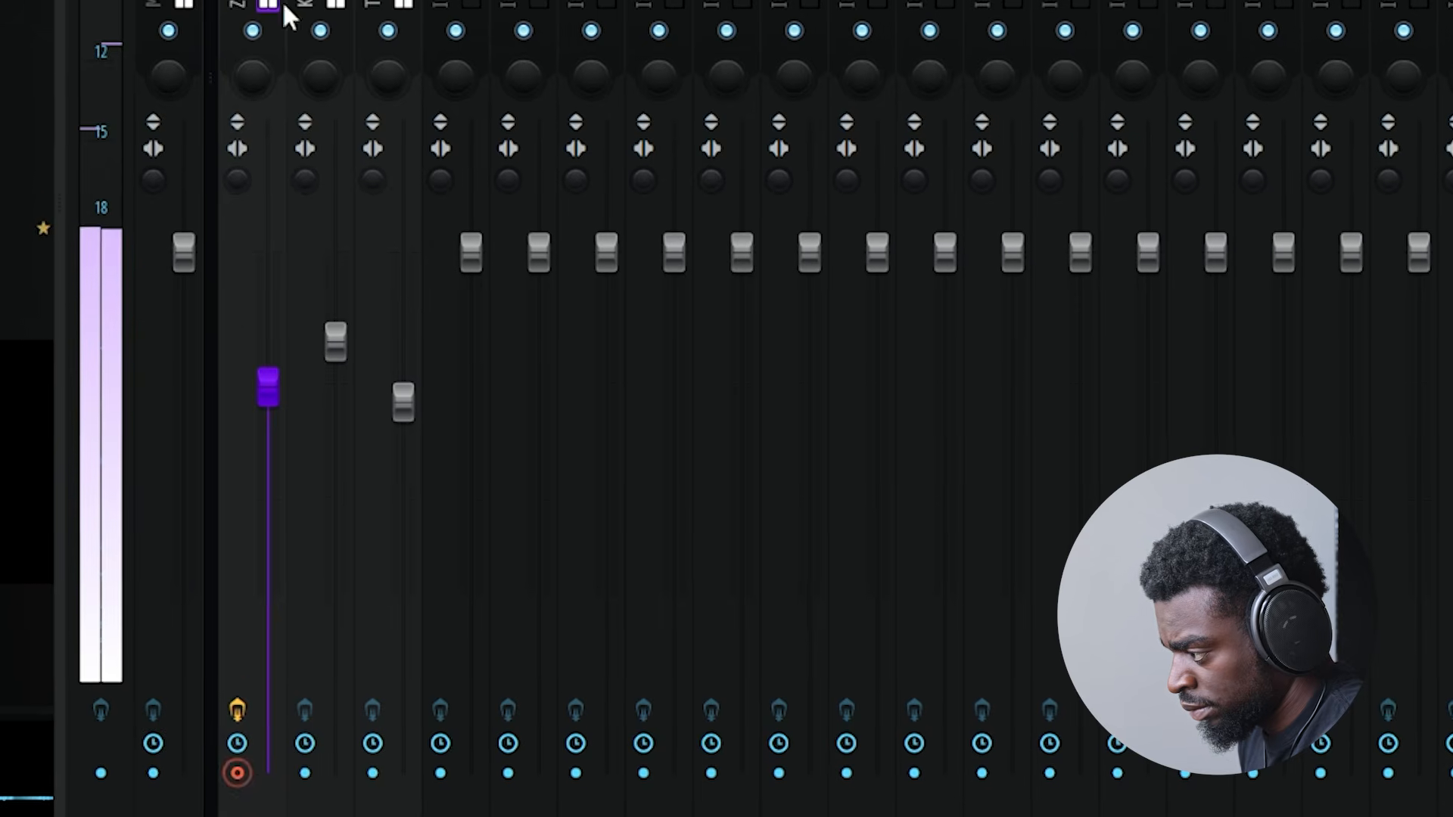
- Render the armed ZENOLOGY mixer track to an audio file
click(227, 6)
mouse_move(445, 44)
click(530, 42)
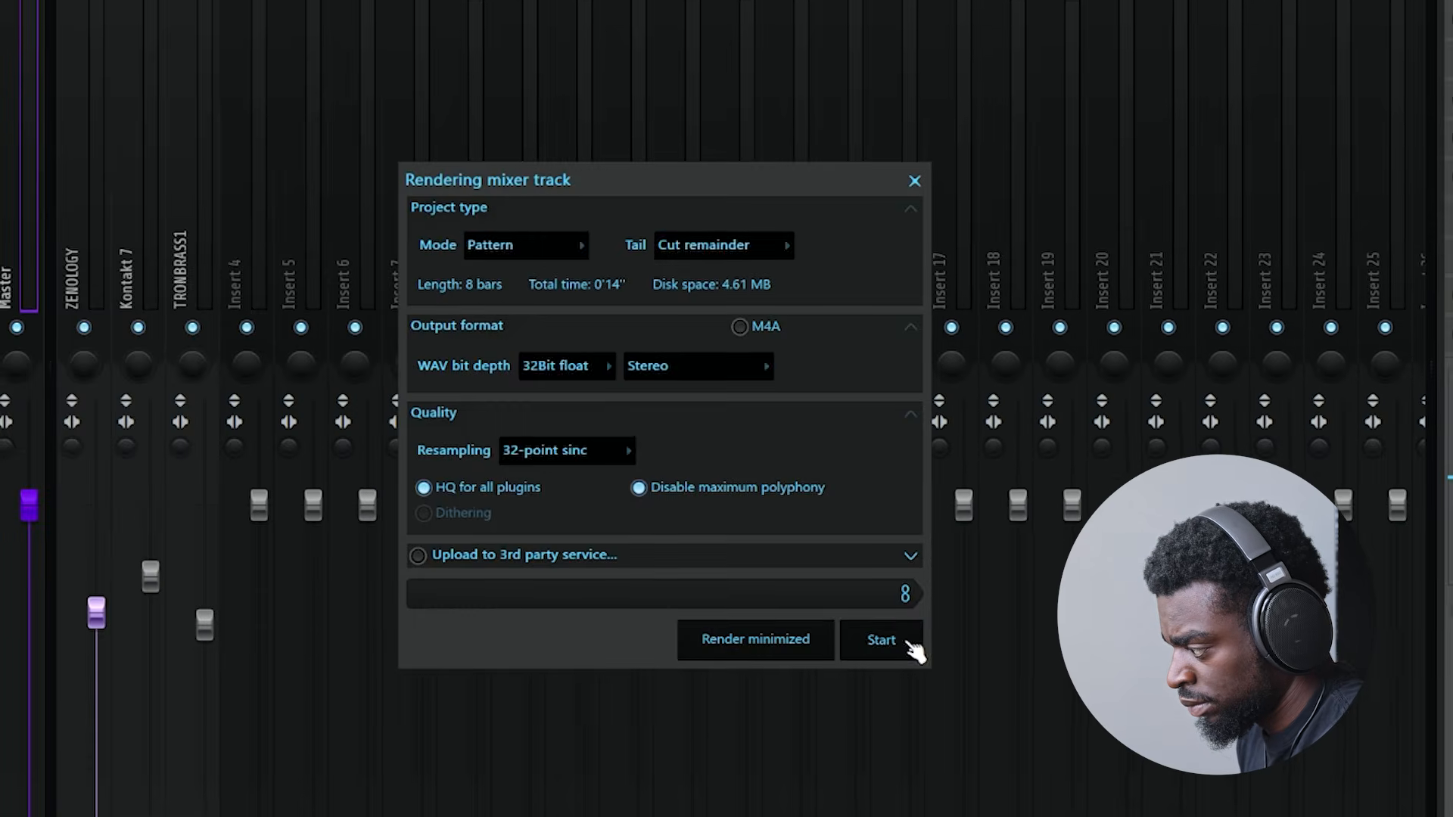
click(911, 643)
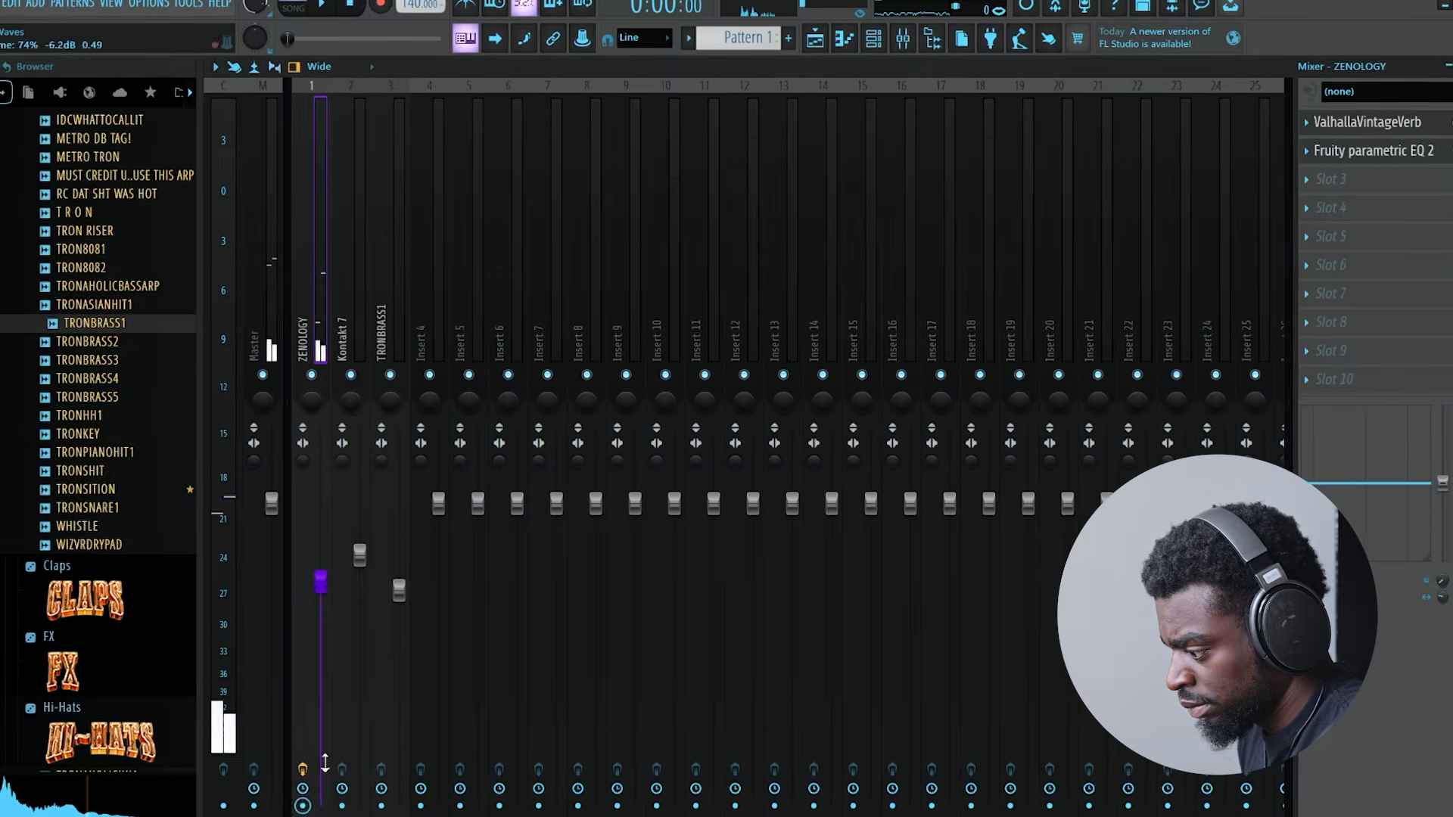
- Place the rendered ZENOLOGY audio at bar 1 of Track 1 and Pattern 1 directly below on Track 2
click(818, 42)
drag(645, 138, 470, 134)
click(265, 99)
key(l)
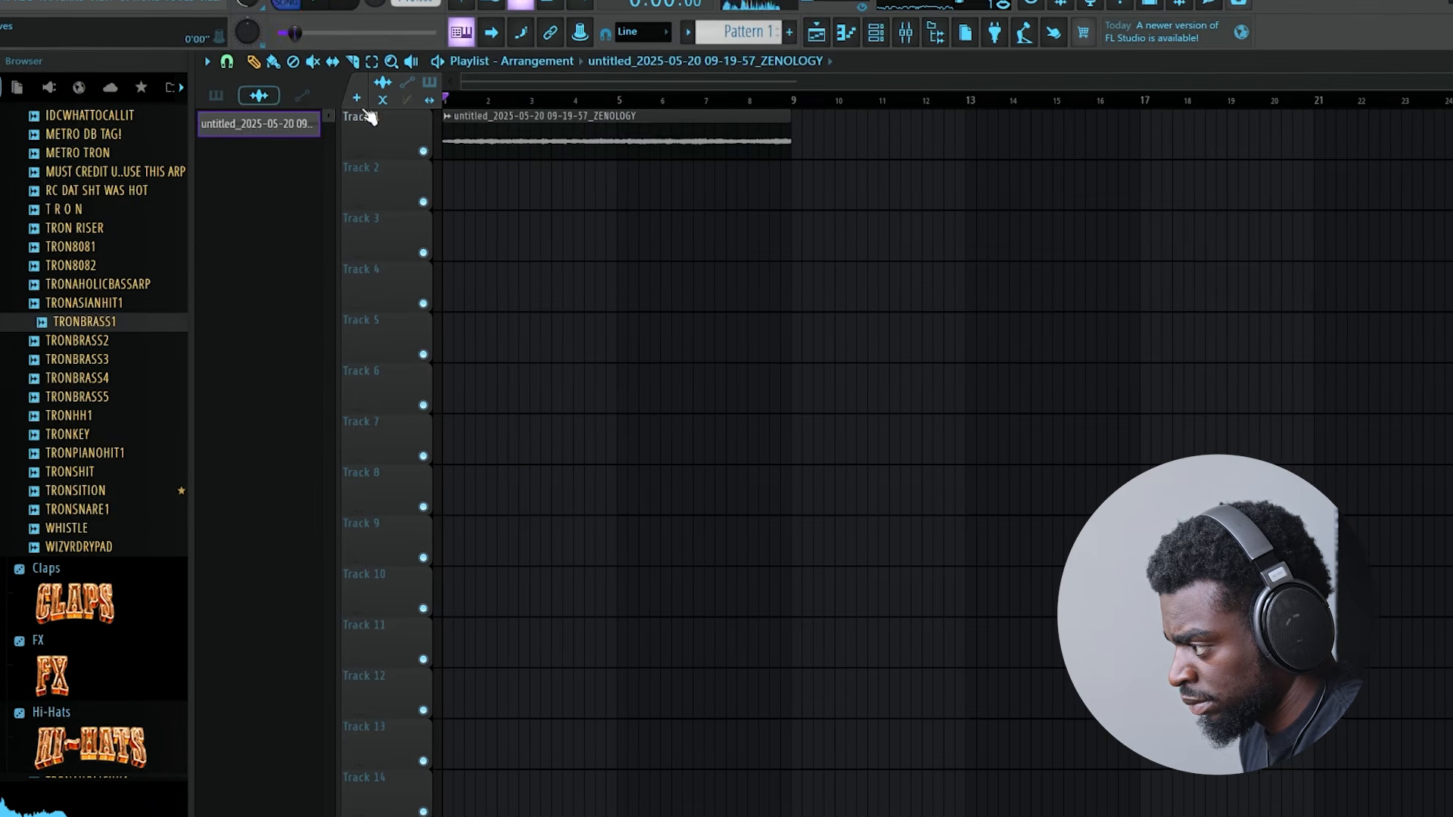
click(216, 96)
drag(285, 122, 470, 182)
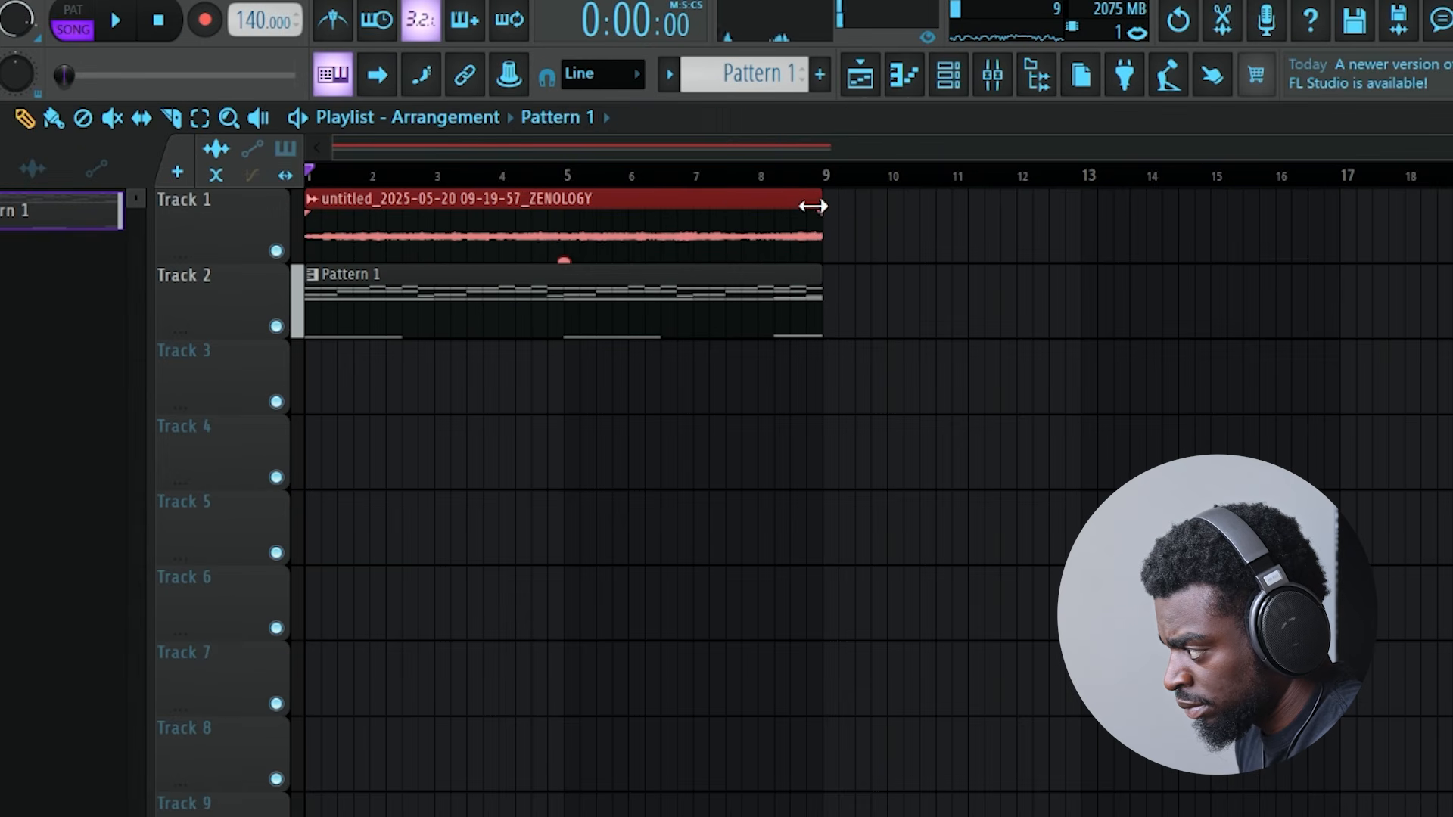
- Time-stretch the ZENOLOGY audio clip on Track 1 to end at bar 5 and change its stretching mode
key(space)
click(595, 233)
right_click(608, 233)
double_click(514, 224)
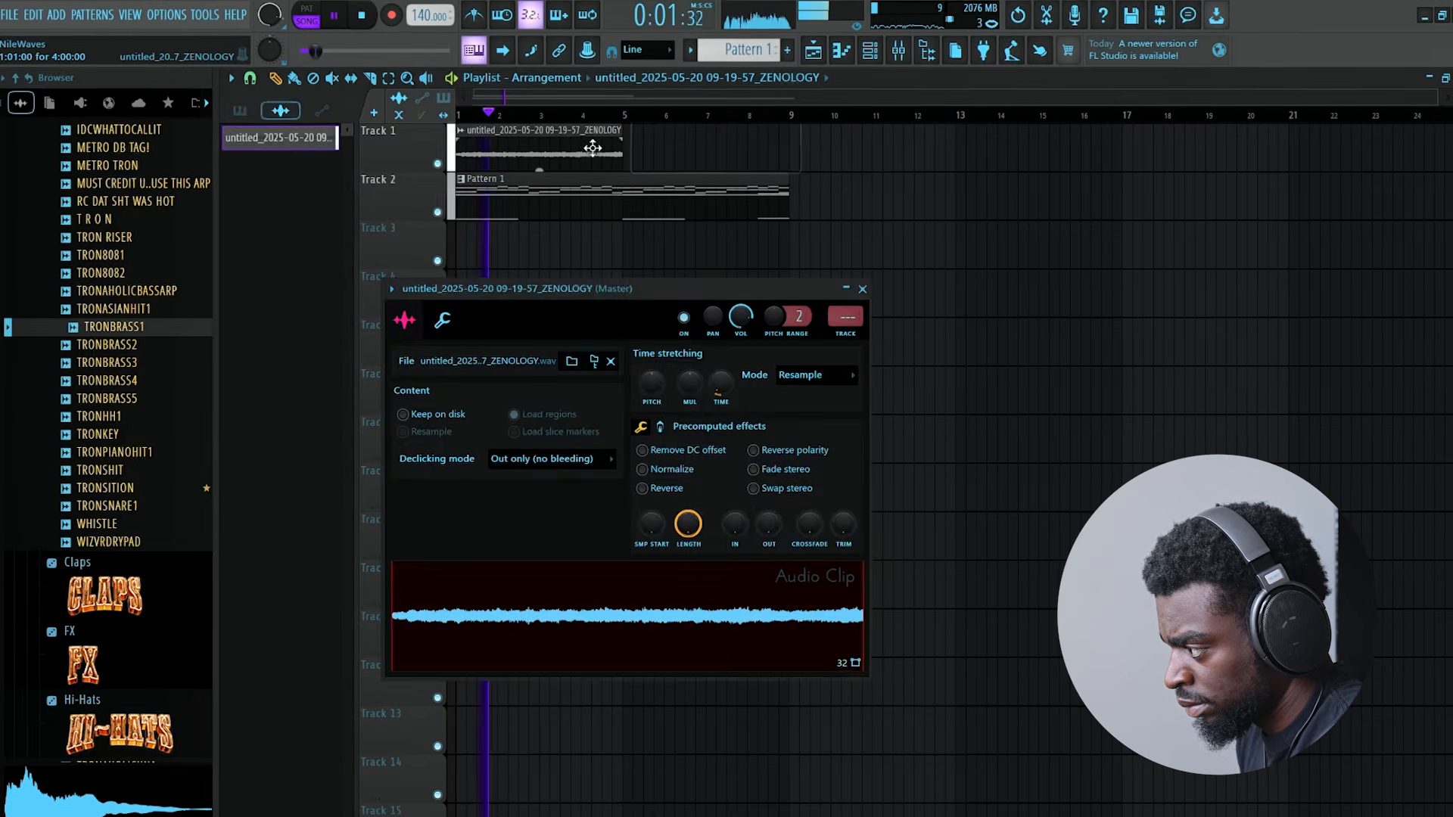
click(811, 376)
click(800, 464)
- Add a second copy of the ZENOLOGY audio clip on Track 1, spanning bars 5 to 9
click(578, 156)
click(640, 154)
drag(663, 153, 653, 153)
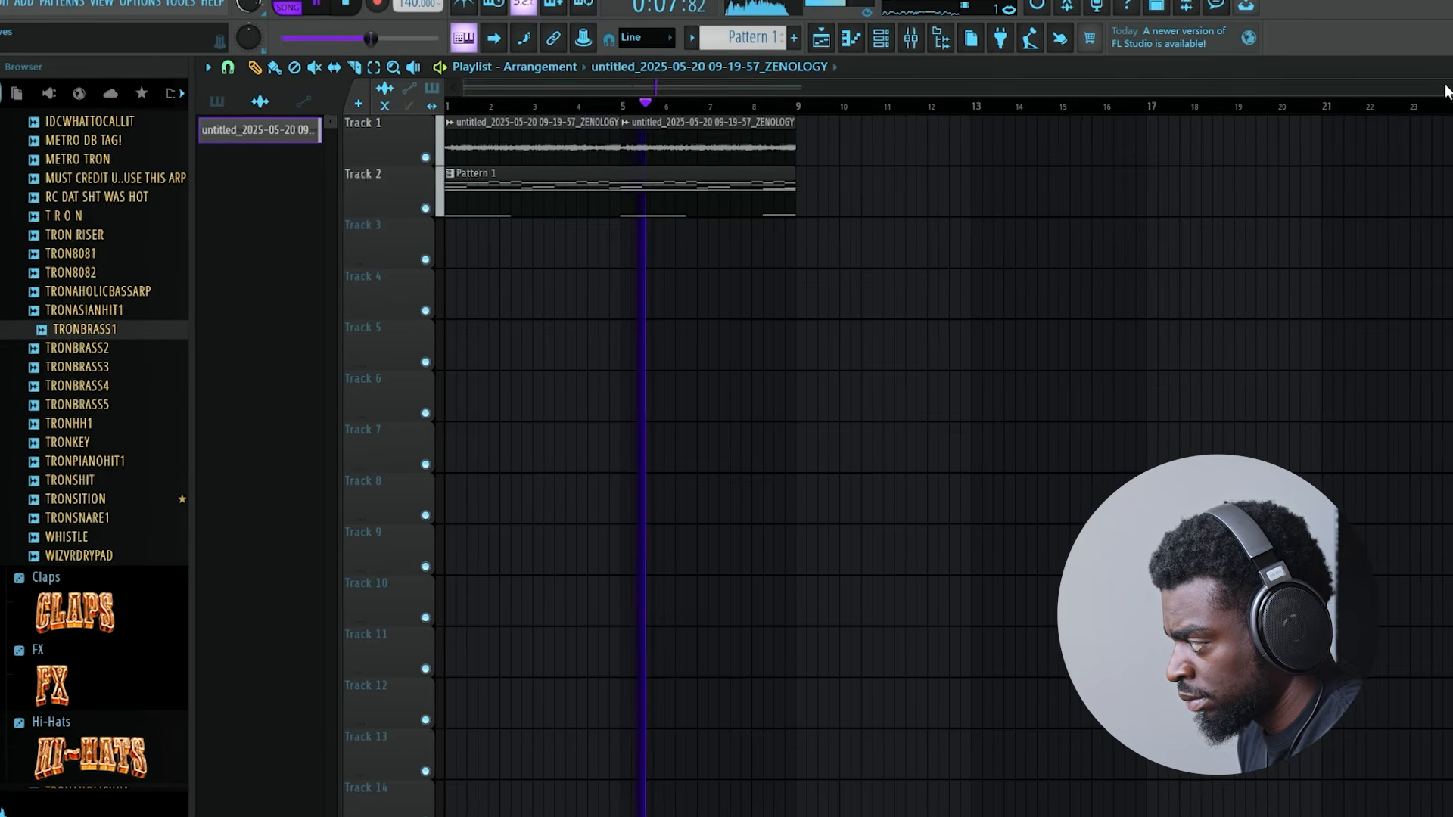
- Set the project tempo to 142 BPM and open the first ZENOLOGY audio clip on Track 1
drag(1449, 88, 1109, 88)
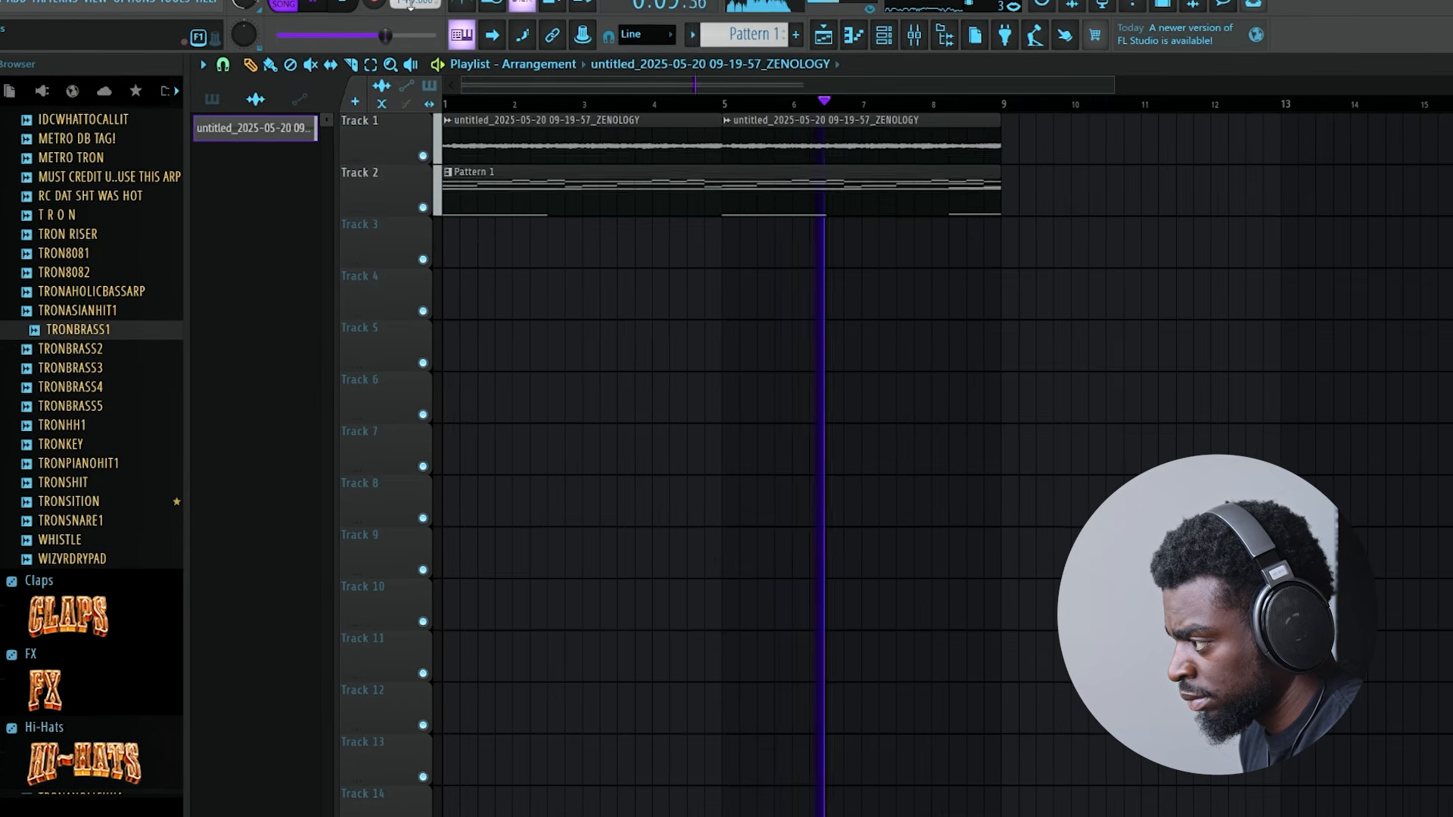
drag(401, 2, 401, 0)
click(762, 507)
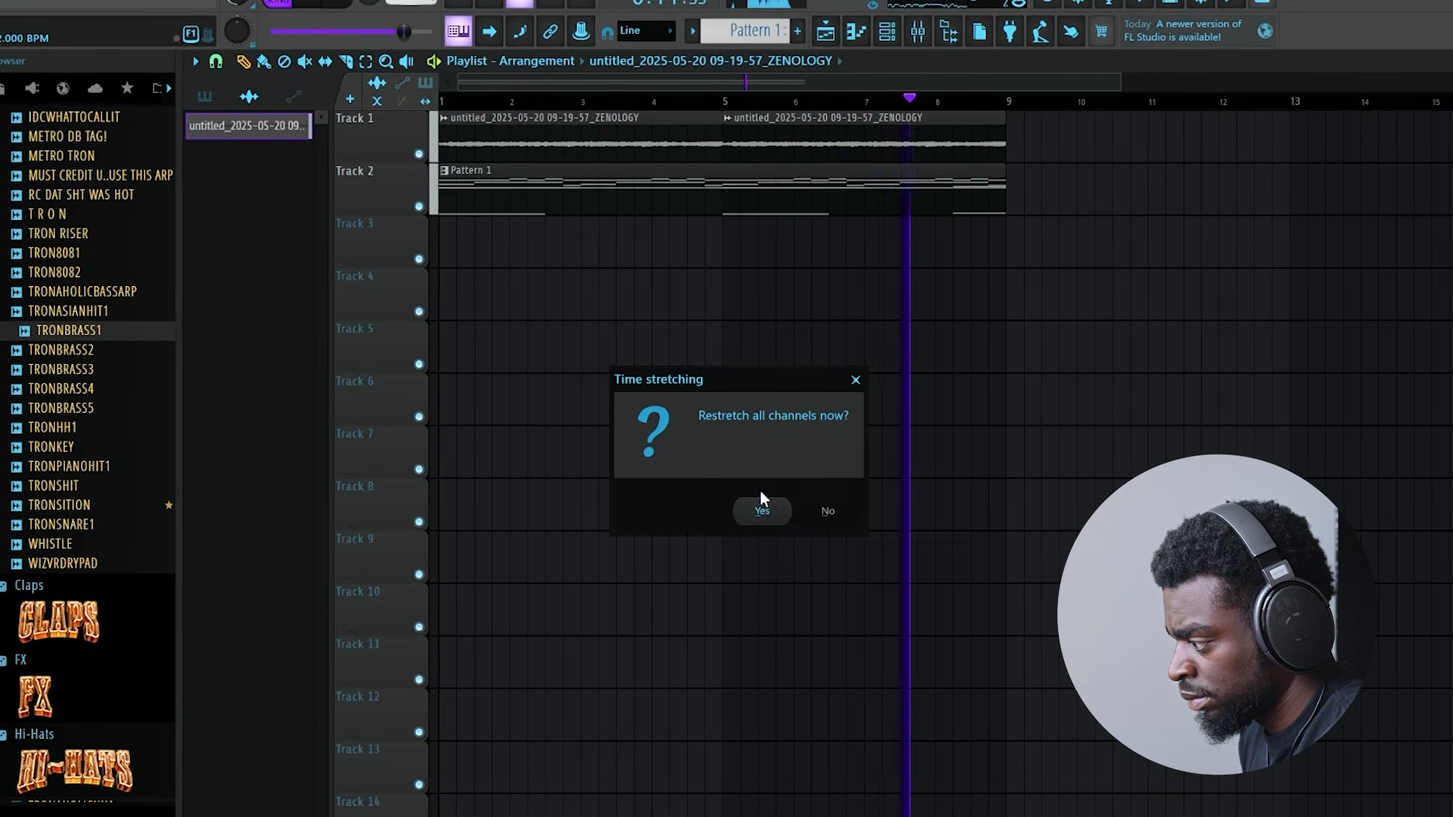
double_click(586, 135)
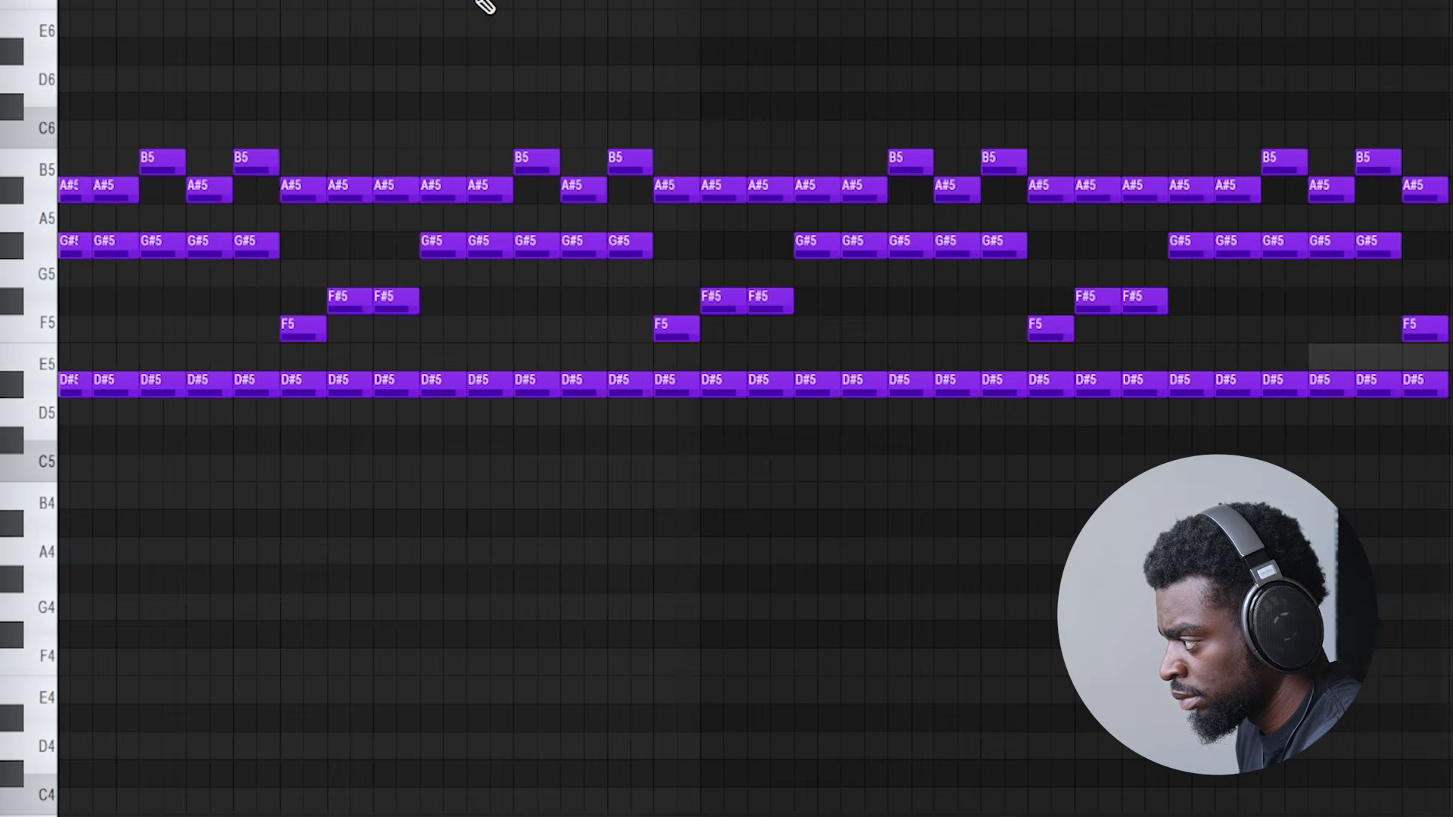
- Open the TRONAHOLICCLAP8 channel in the piano roll and repeat its two-bar clap rhythm out to bar 9
key(F6)
click(333, 488)
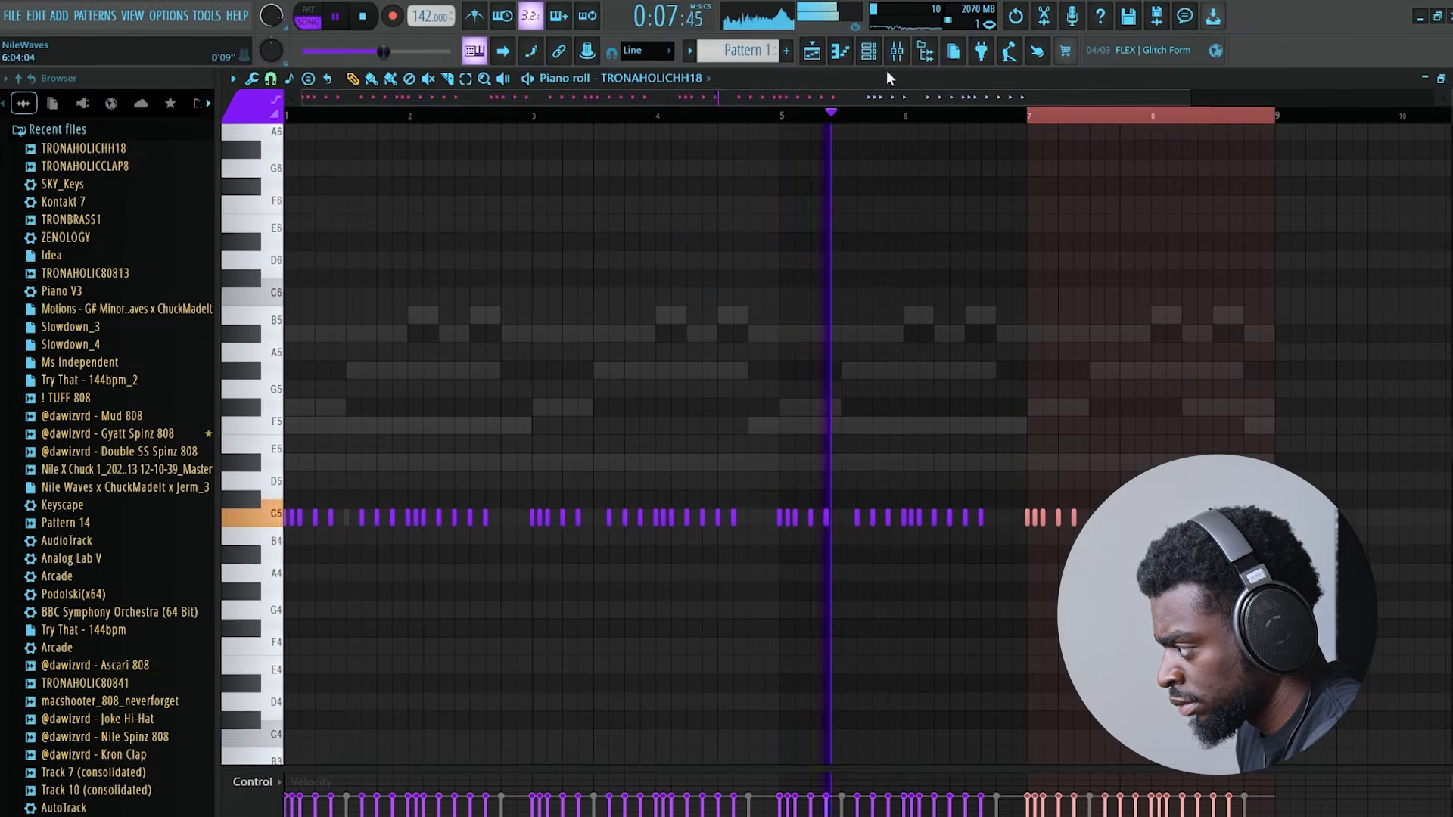
click(869, 50)
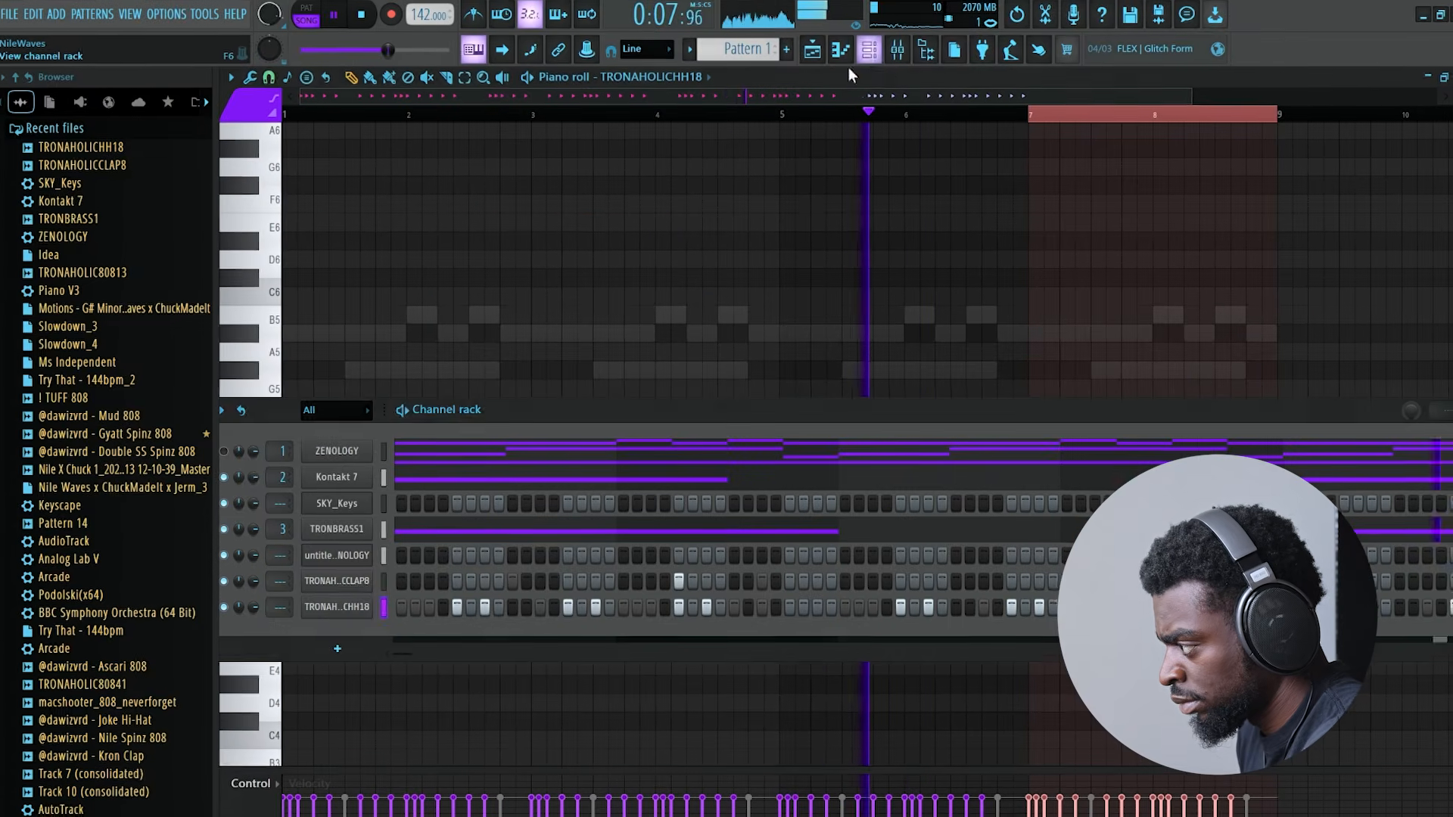
right_click(376, 573)
click(398, 589)
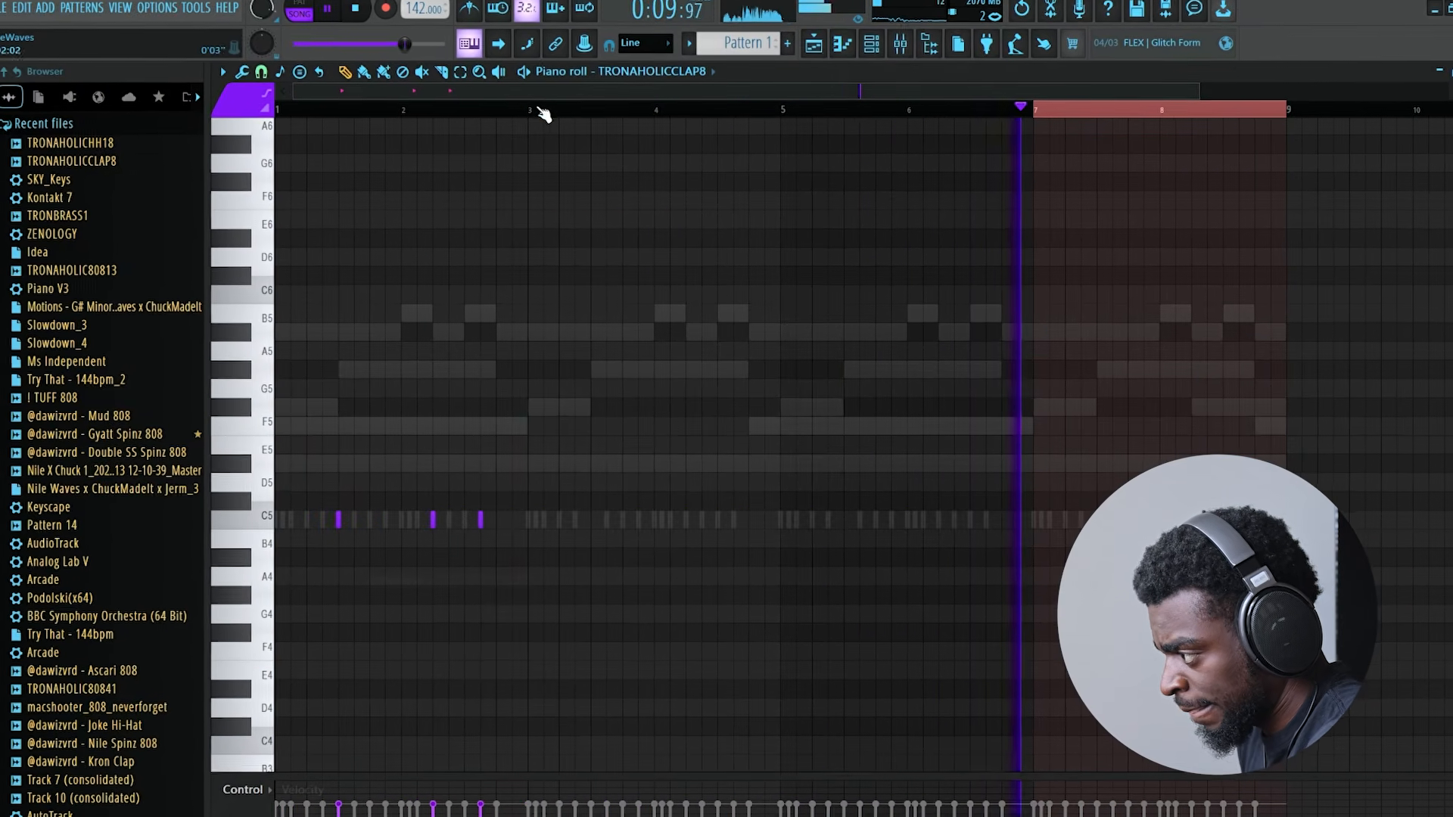
key(ctrl+b)
key(ctrl+b)
key(ctrl+b)
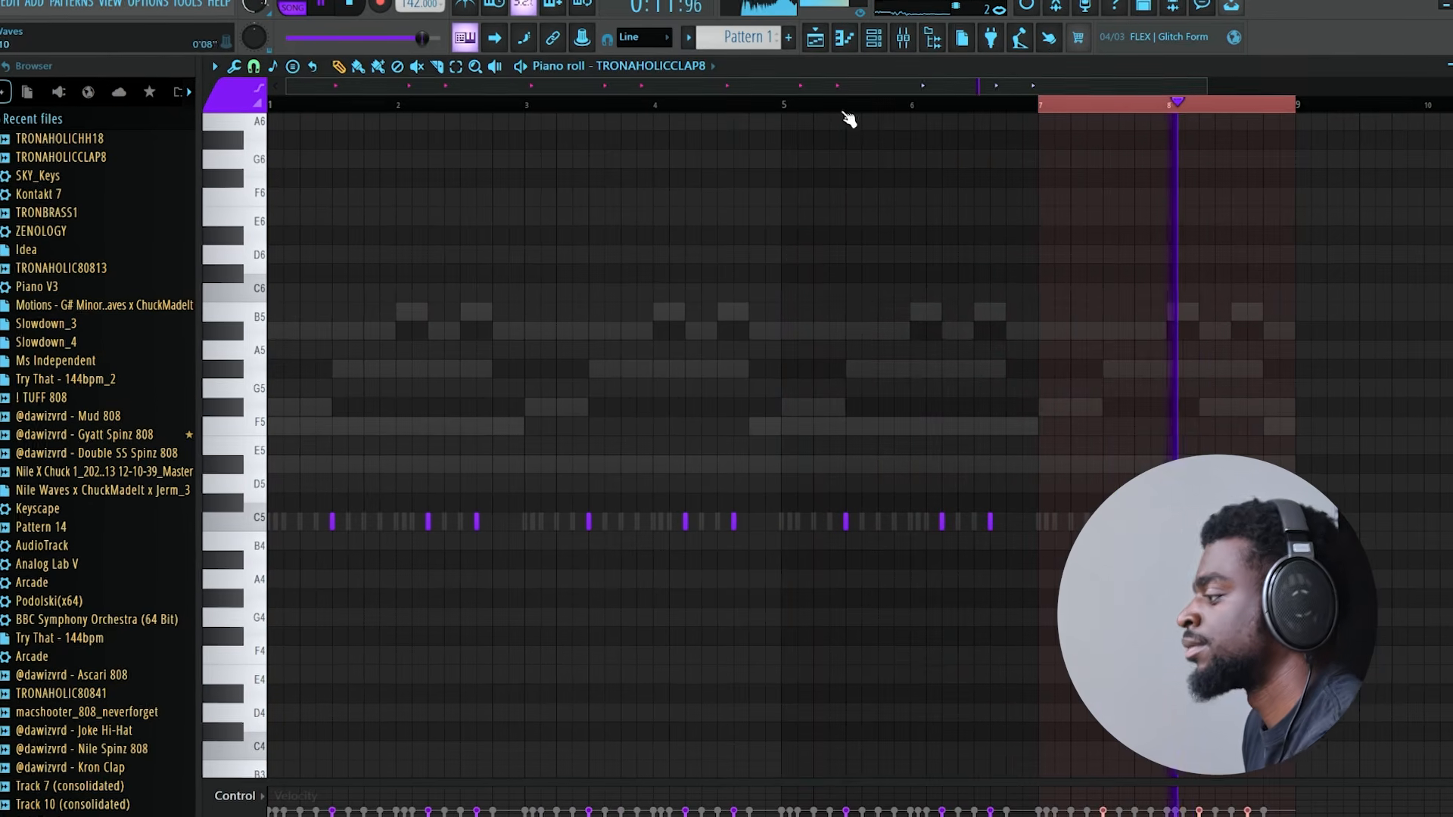
key(ctrl+a)
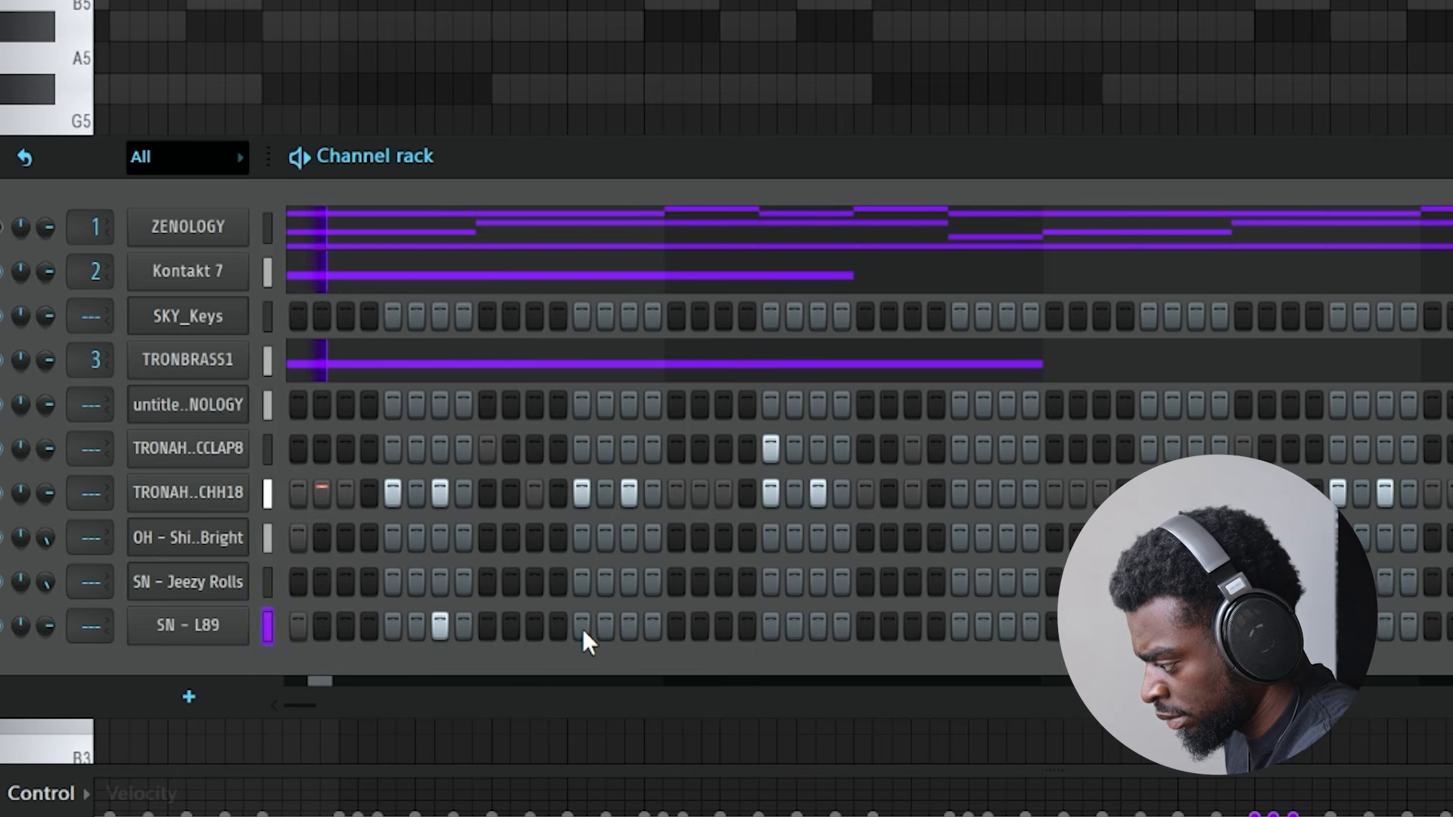
- Add another hit to the SN - L89 snare sequence and open that channel in the piano roll
click(572, 633)
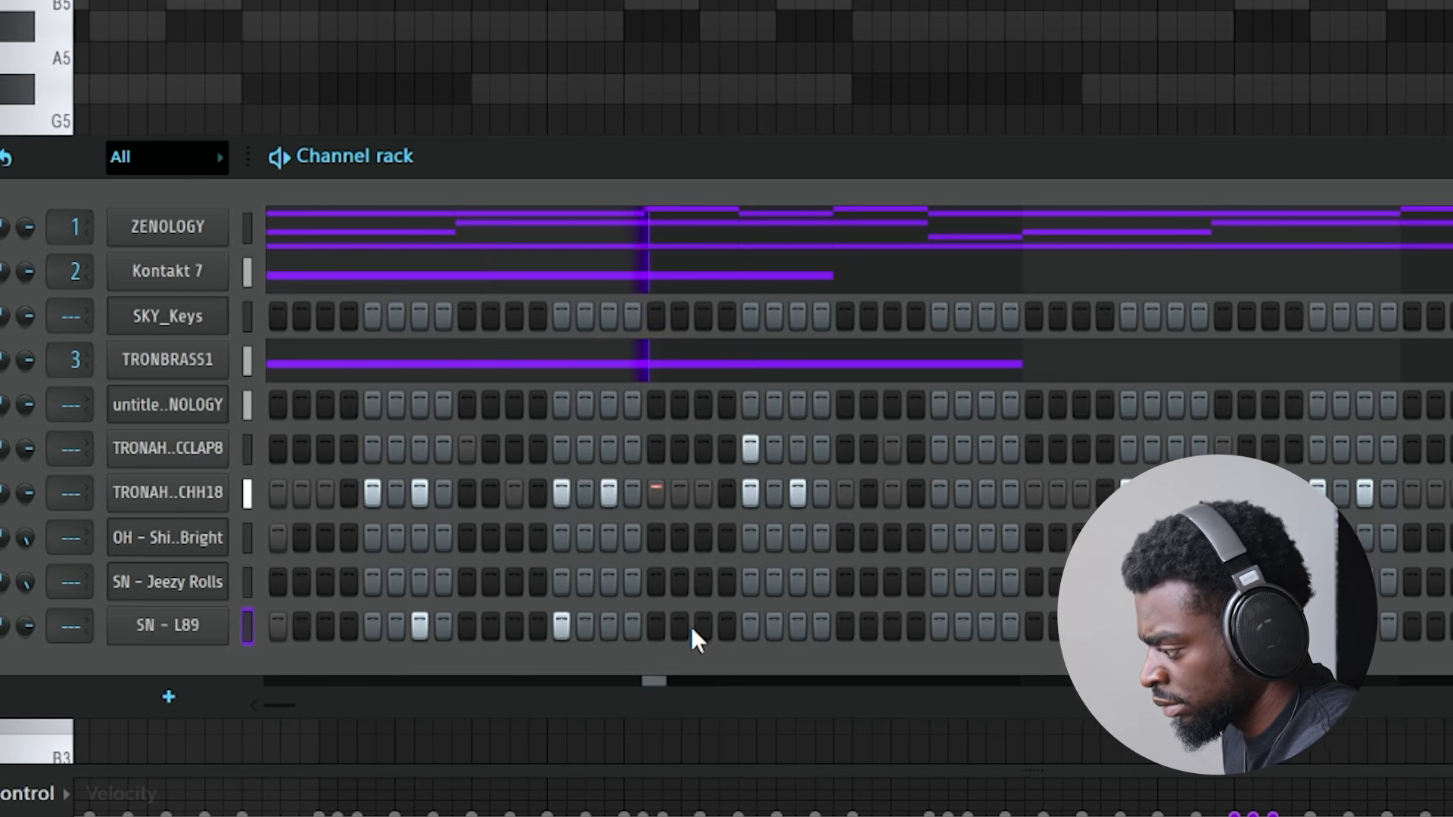
right_click(185, 628)
click(324, 596)
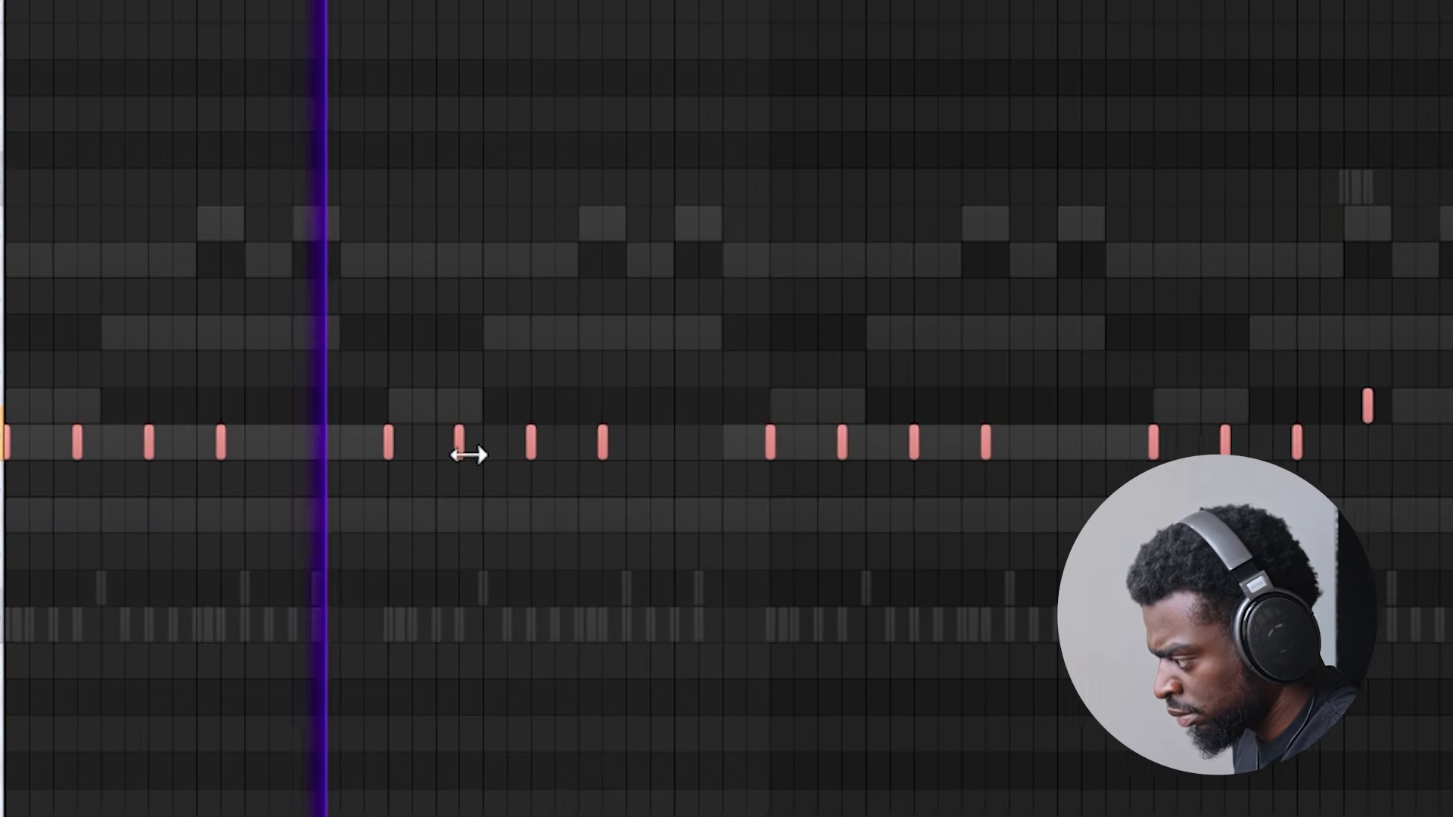
- Reposition the second SN - L89 hit in bar 3 and raise the last hit before bar 5 by one semitone
right_click(461, 448)
click(592, 333)
right_click(595, 334)
drag(590, 445, 614, 442)
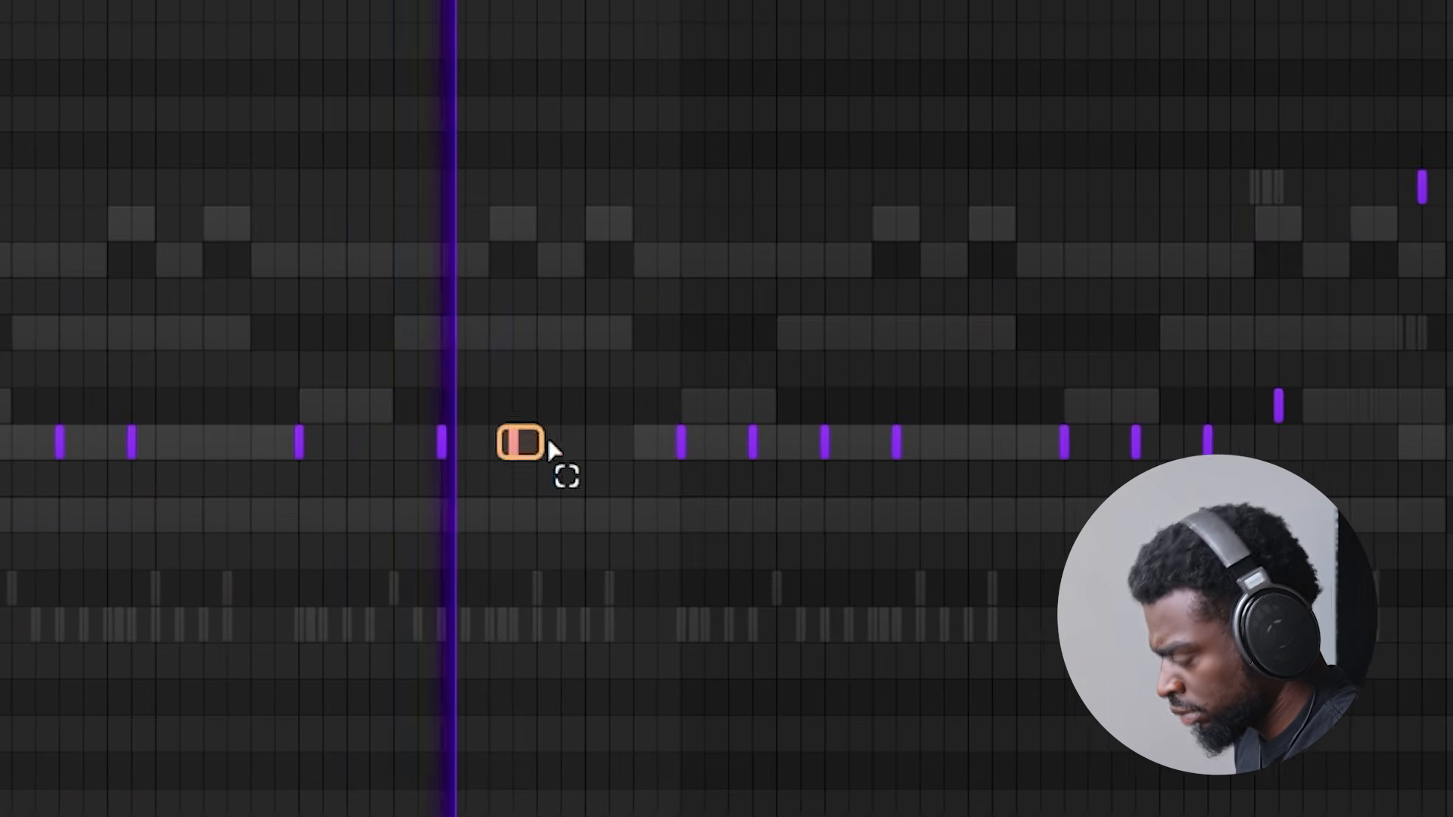
drag(523, 442, 528, 442)
key(shift+Up)
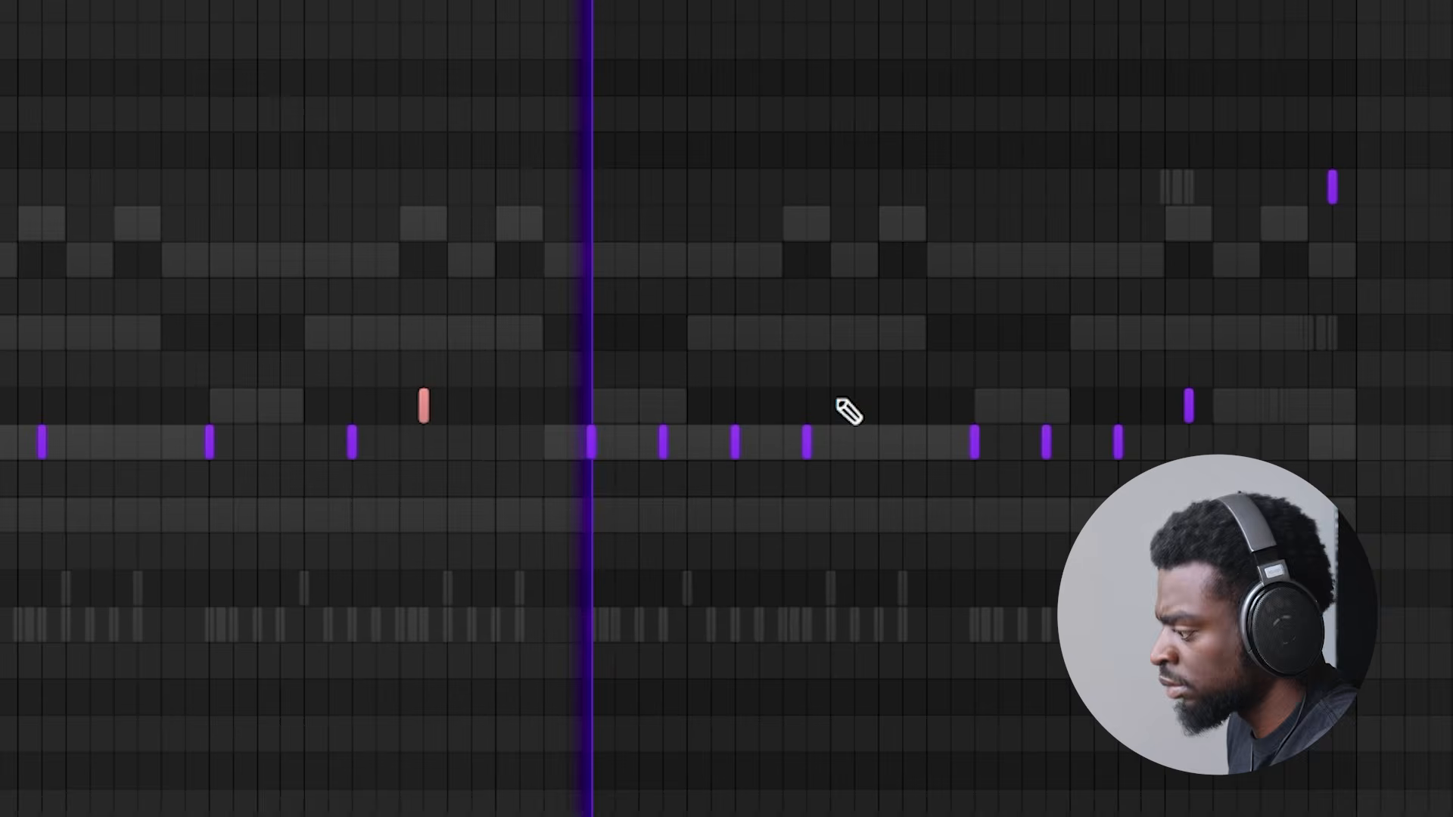
drag(196, 445, 173, 452)
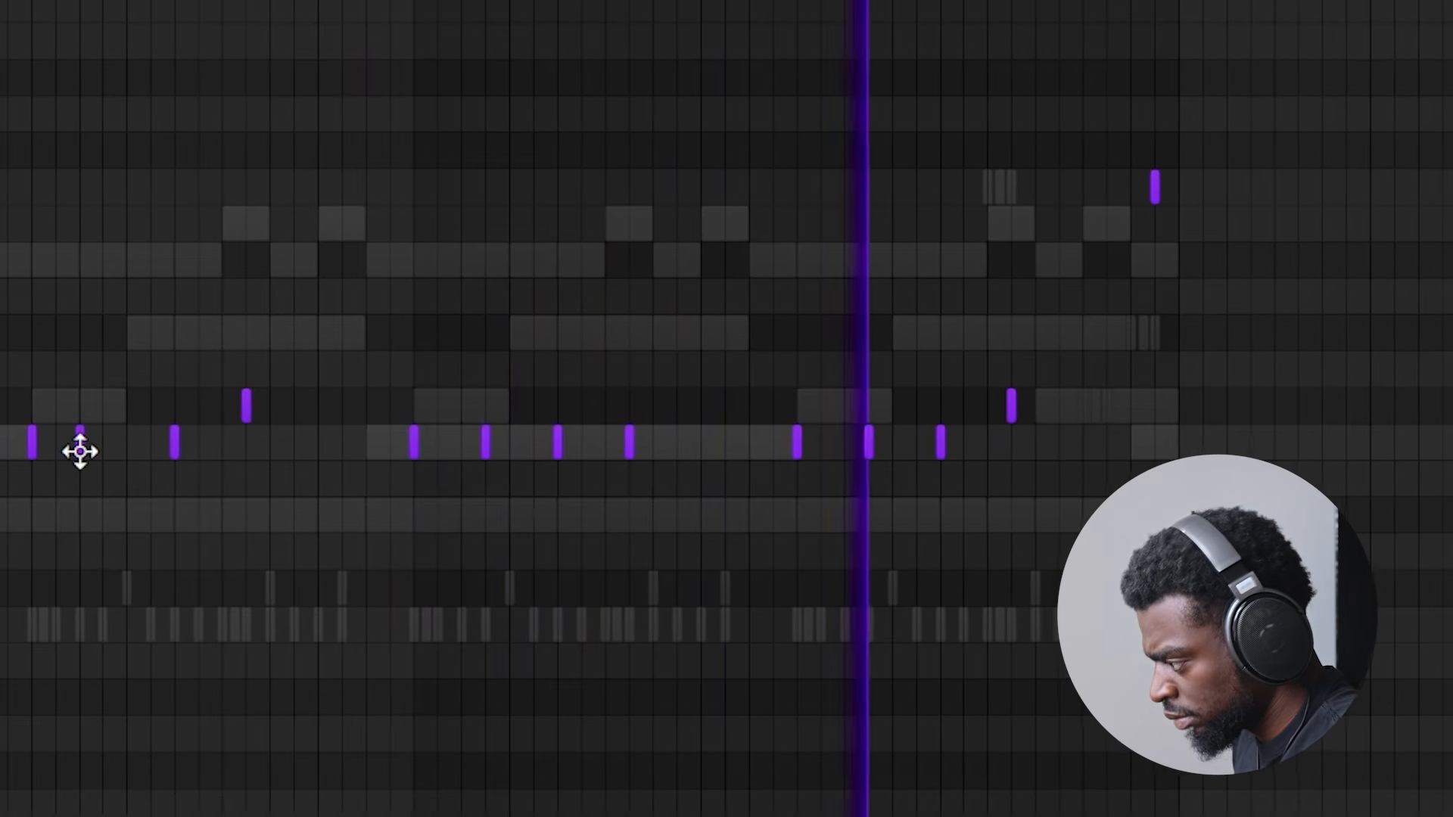
drag(81, 451, 105, 462)
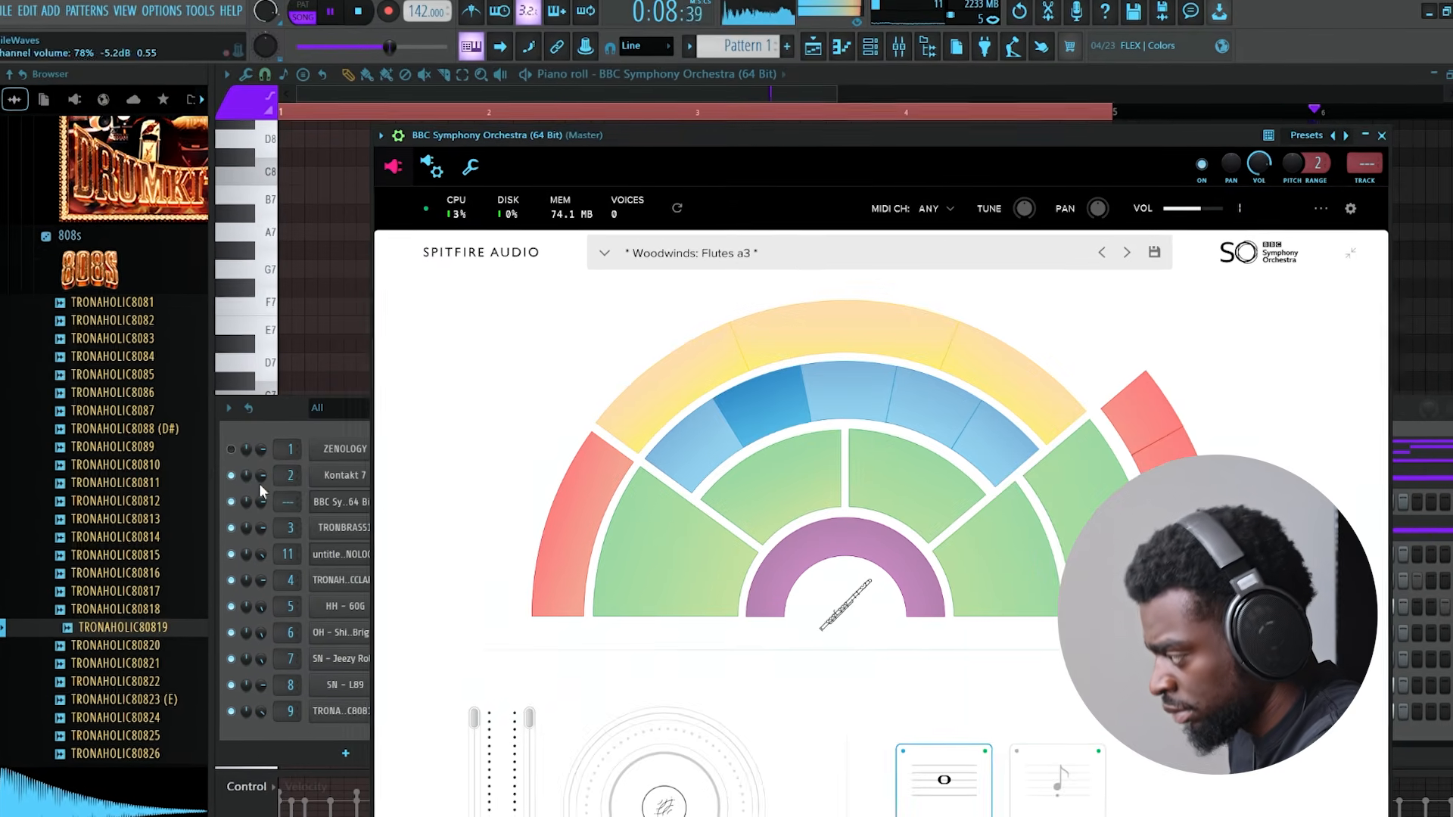
- Open the BBC Symphony Orchestra notes in the piano roll and shorten the C7 note that follows the C#7 note
click(285, 402)
right_click(355, 500)
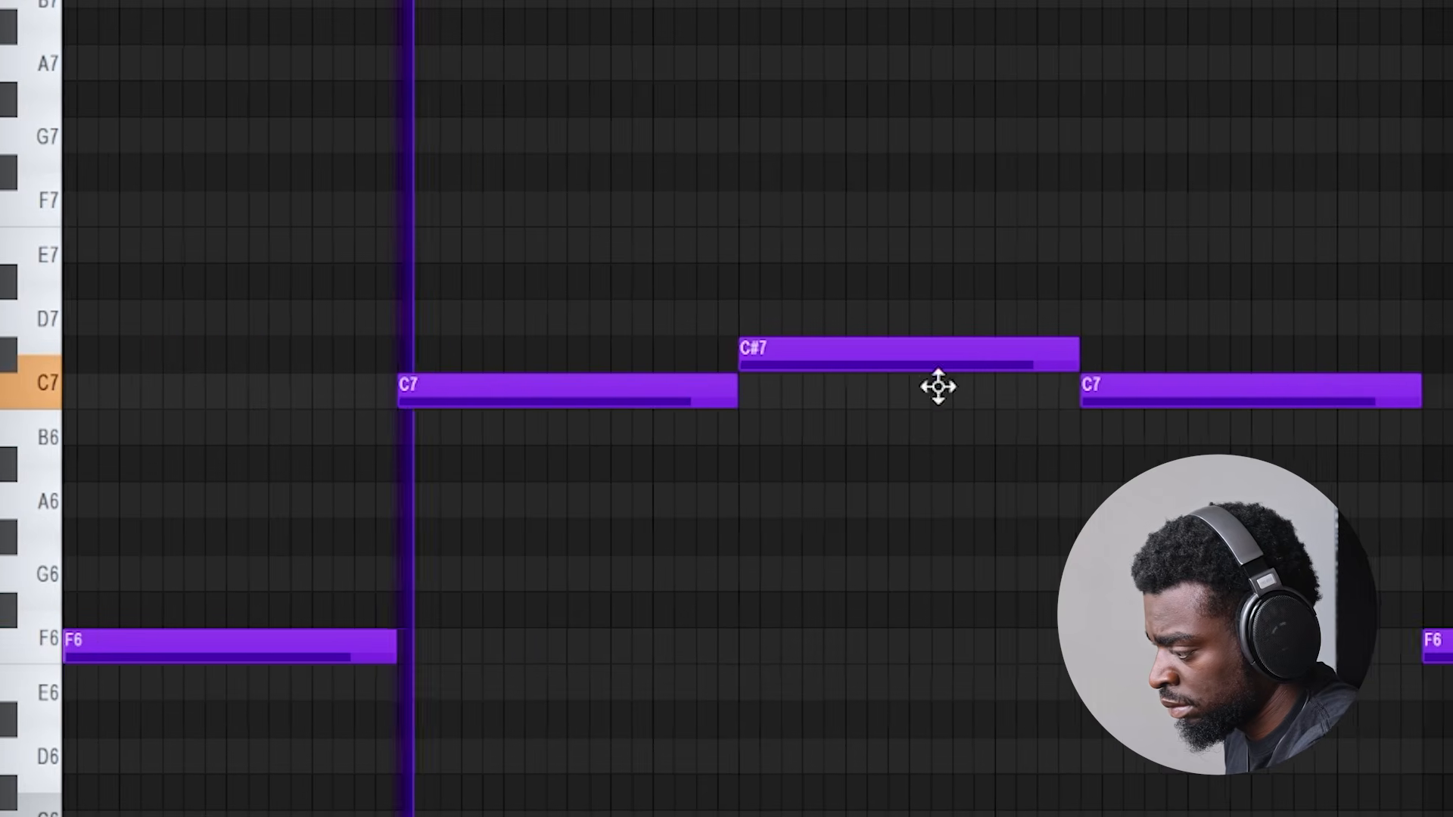
click(1184, 400)
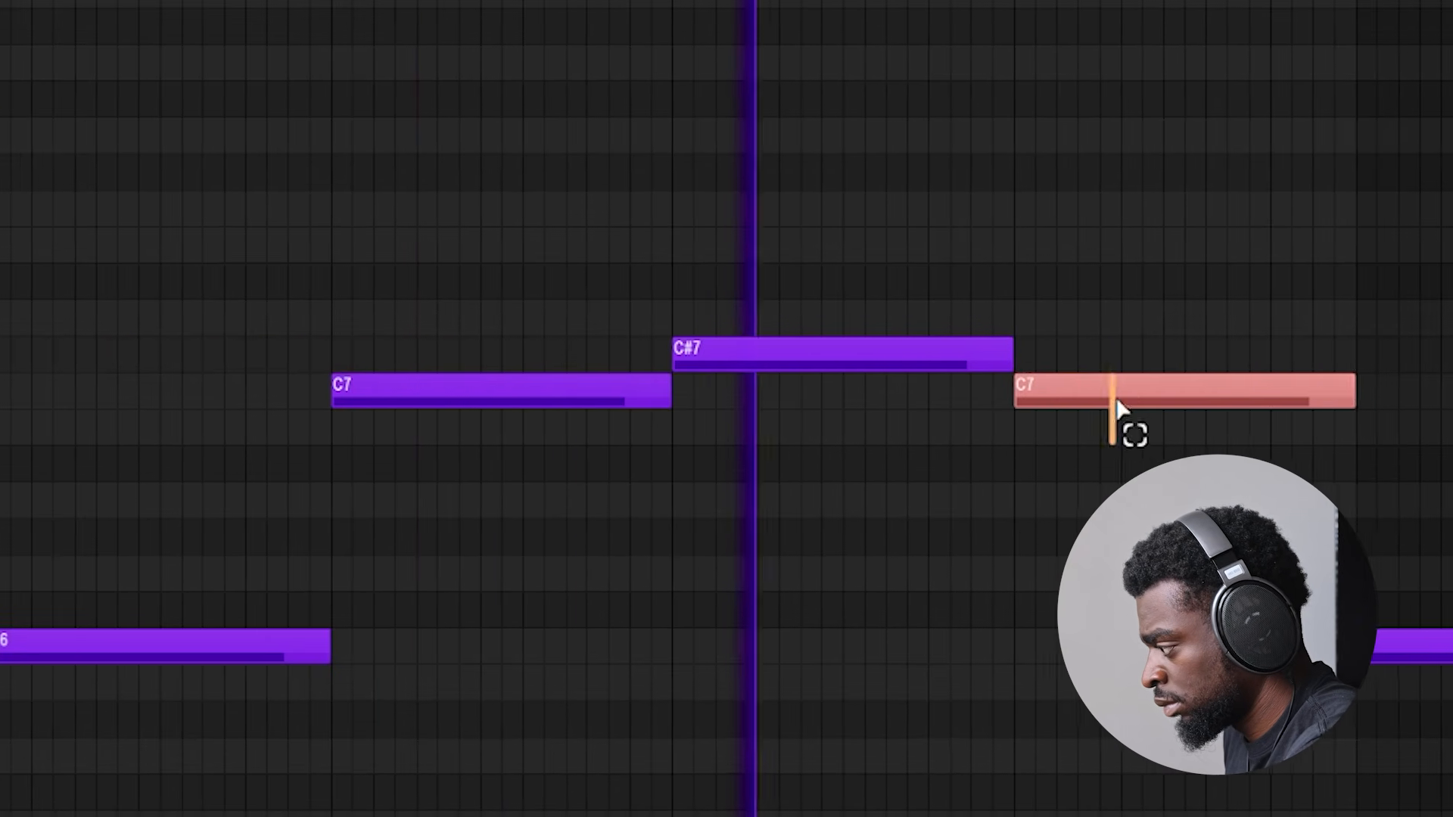
drag(1356, 399, 1164, 399)
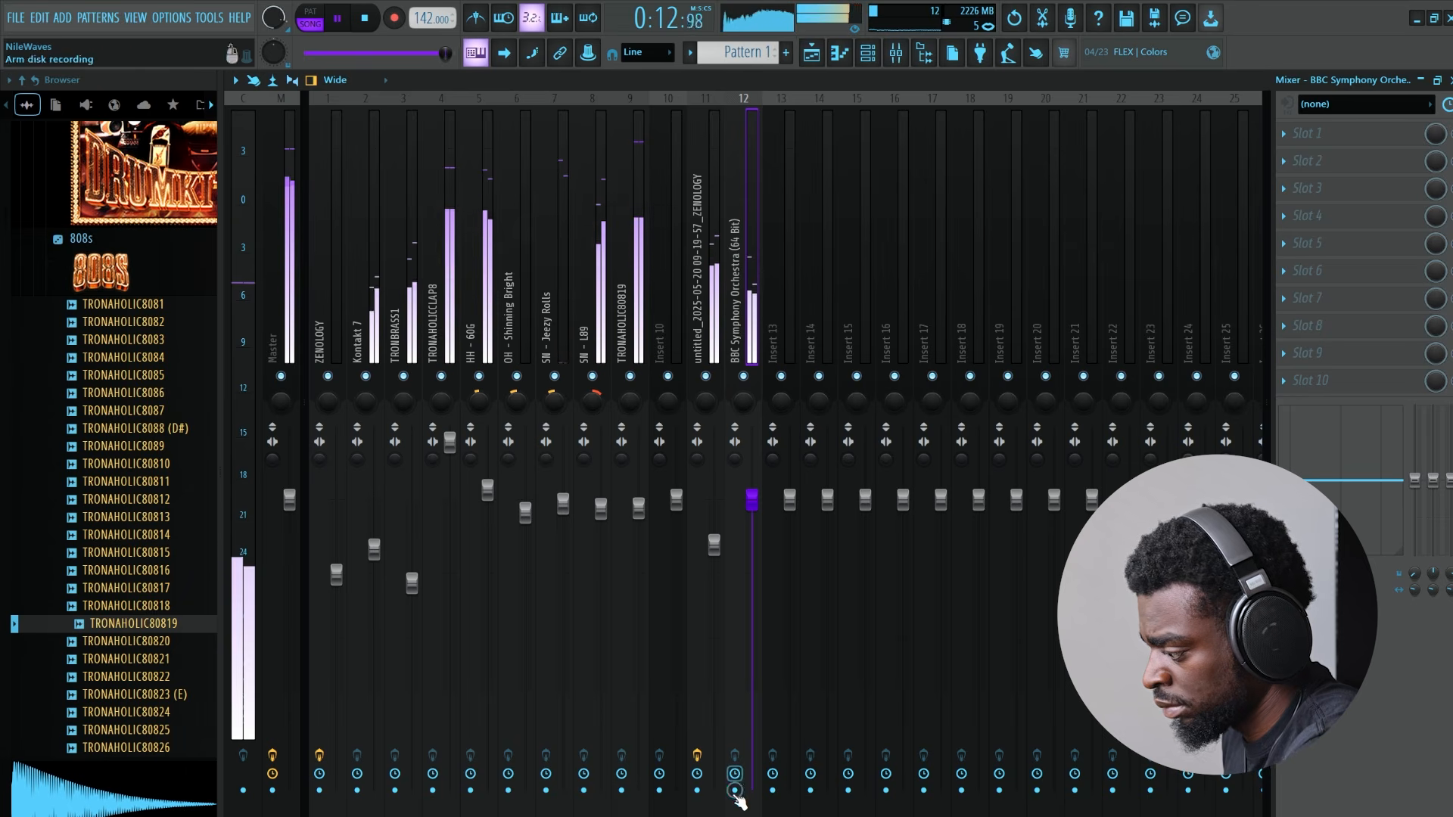
- Render the BBC Symphony Orchestra mixer track to audio and time-stretch the resulting clip on Track 4
click(235, 79)
click(473, 112)
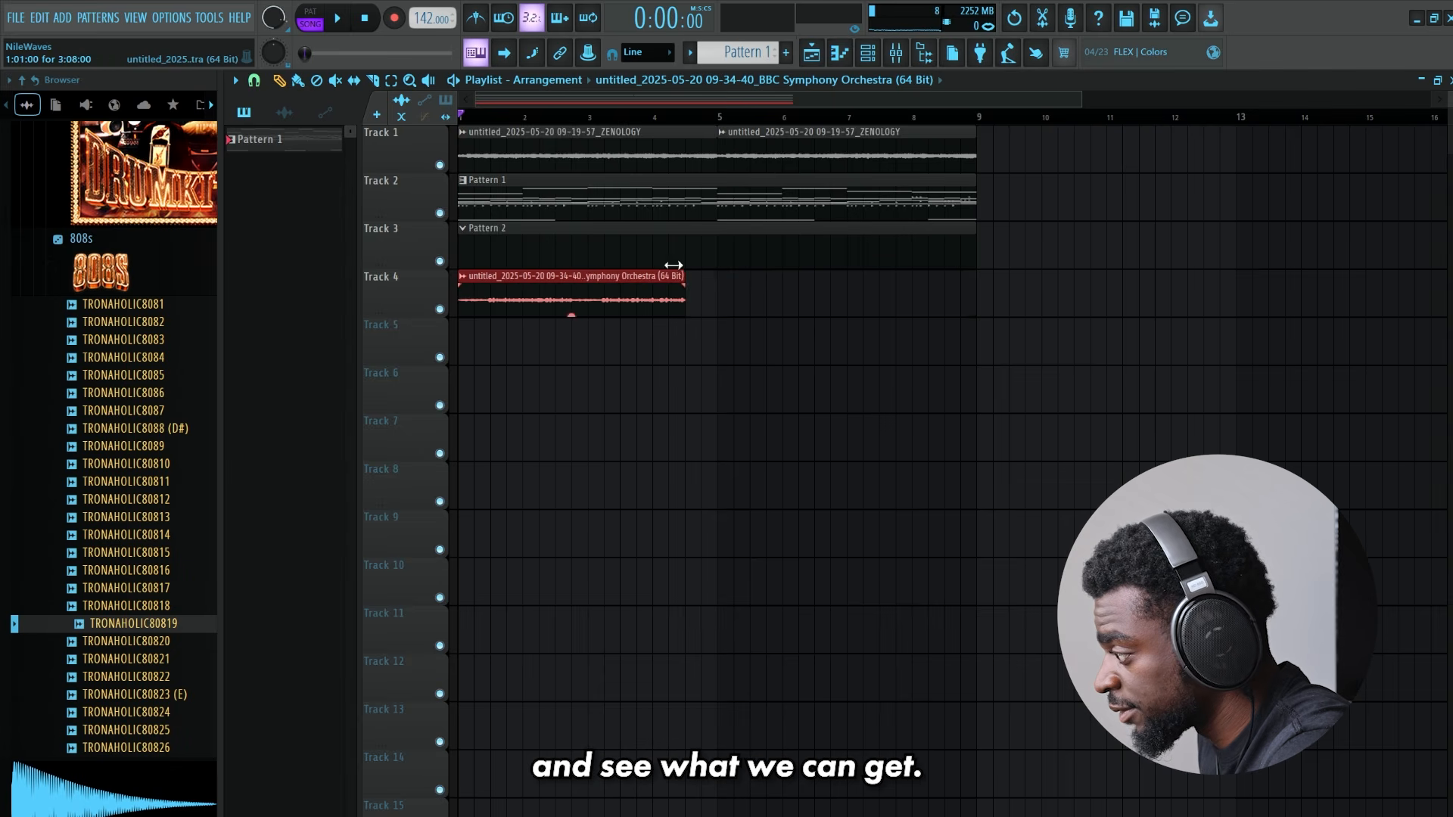
drag(674, 265, 705, 266)
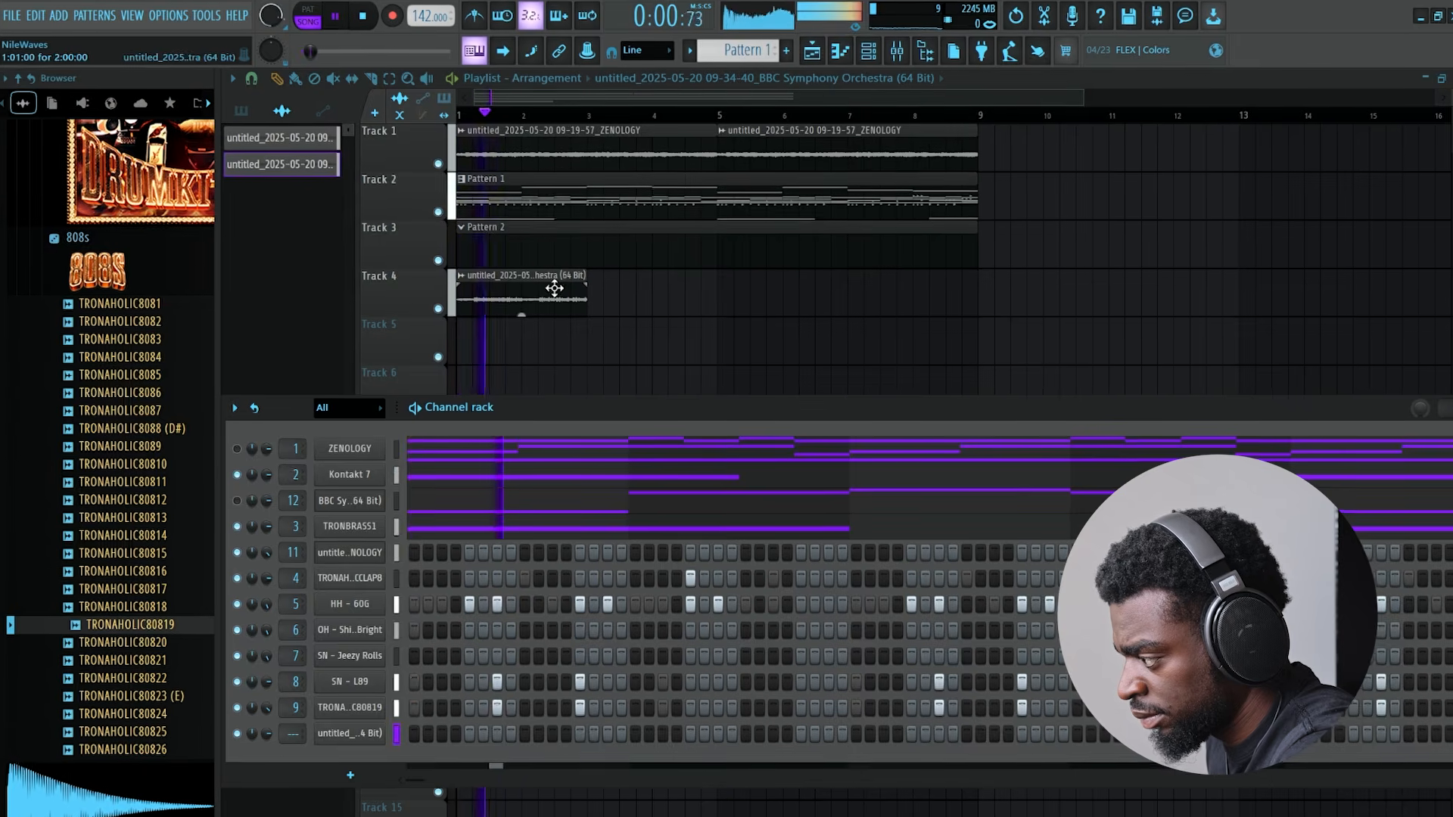
double_click(554, 288)
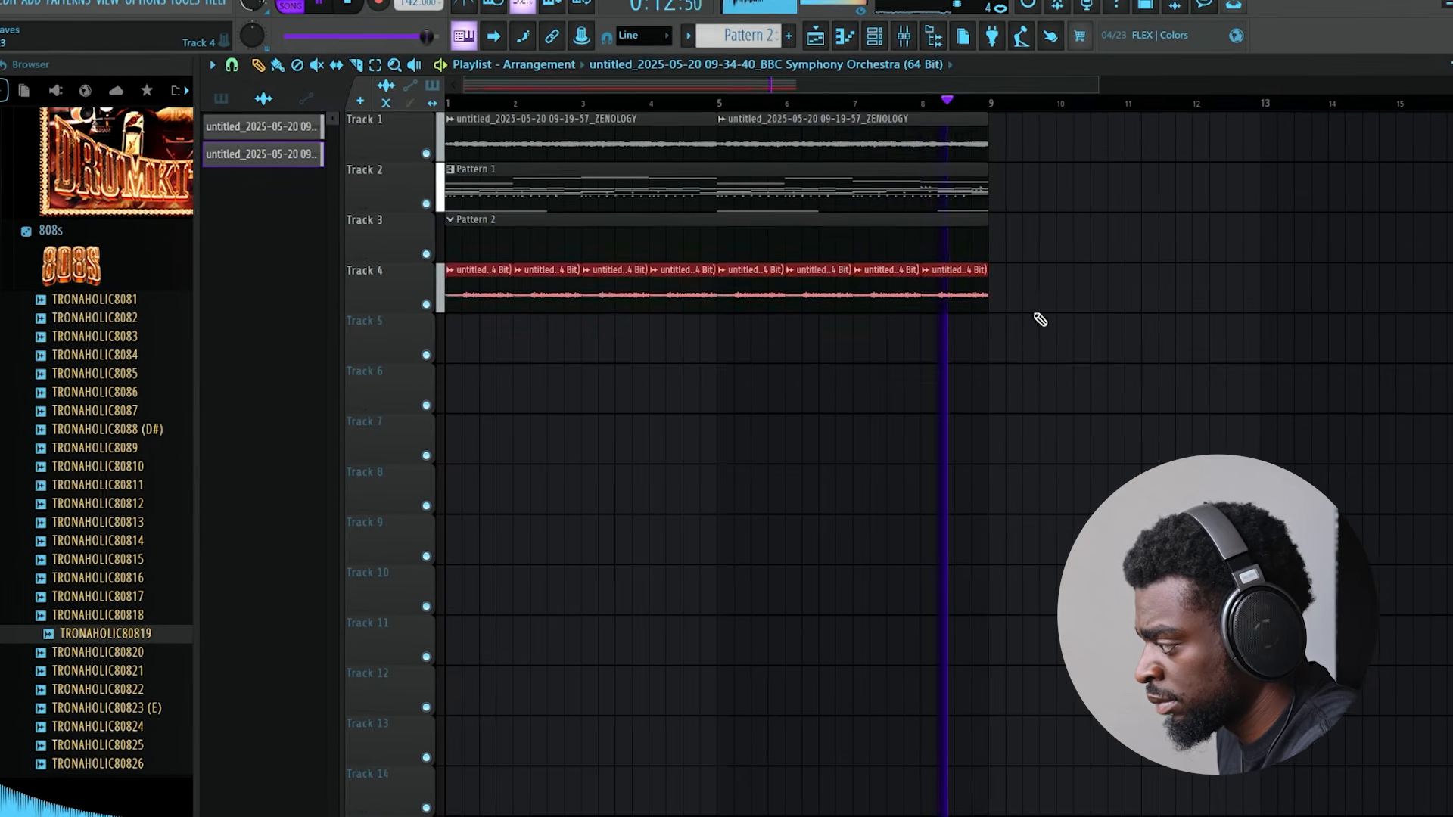
- Load the SL-Jn60 9 preset from the Synth PolyKey category in ZENOLOGY #2
right_click(1073, 310)
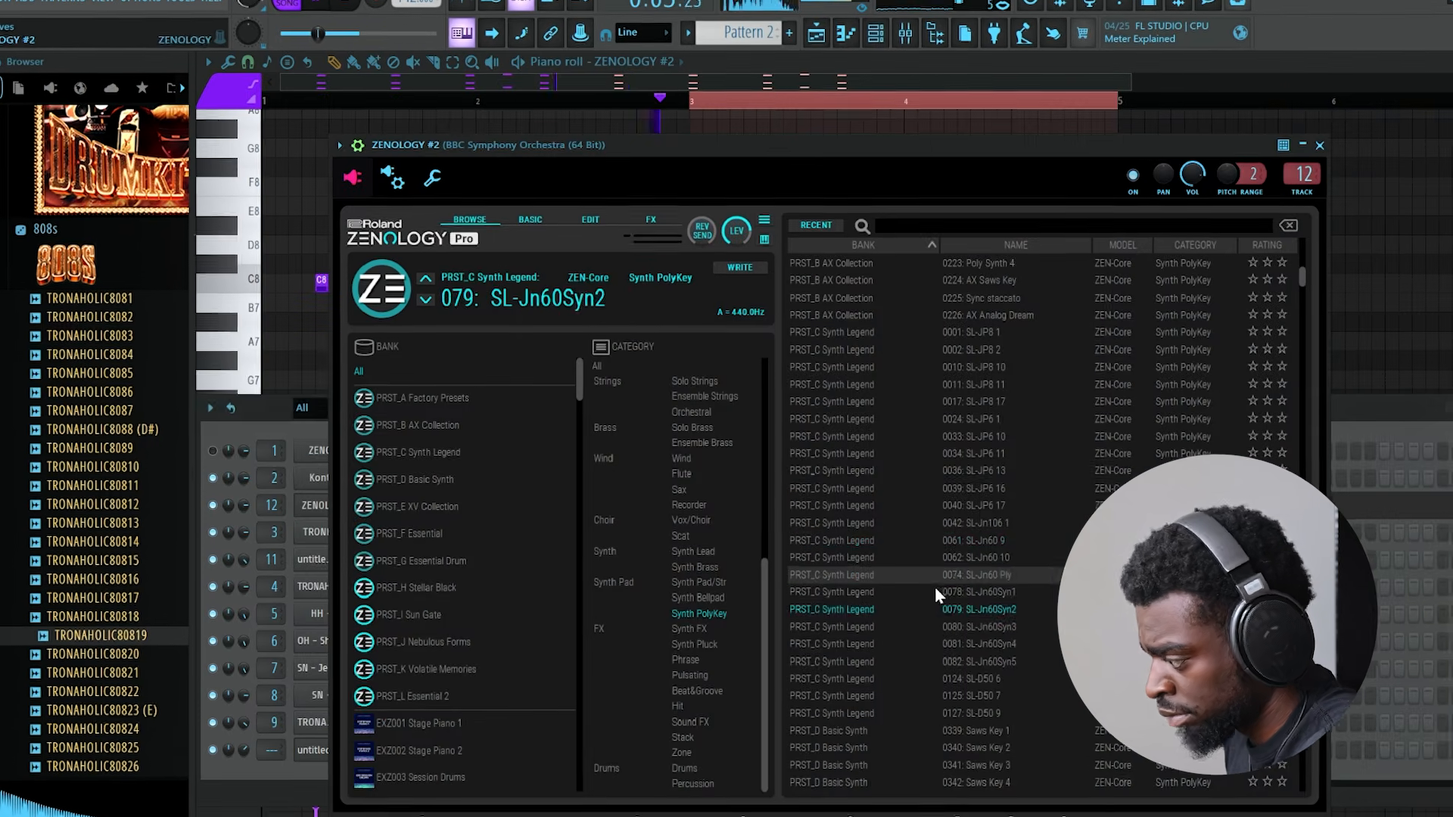
click(895, 543)
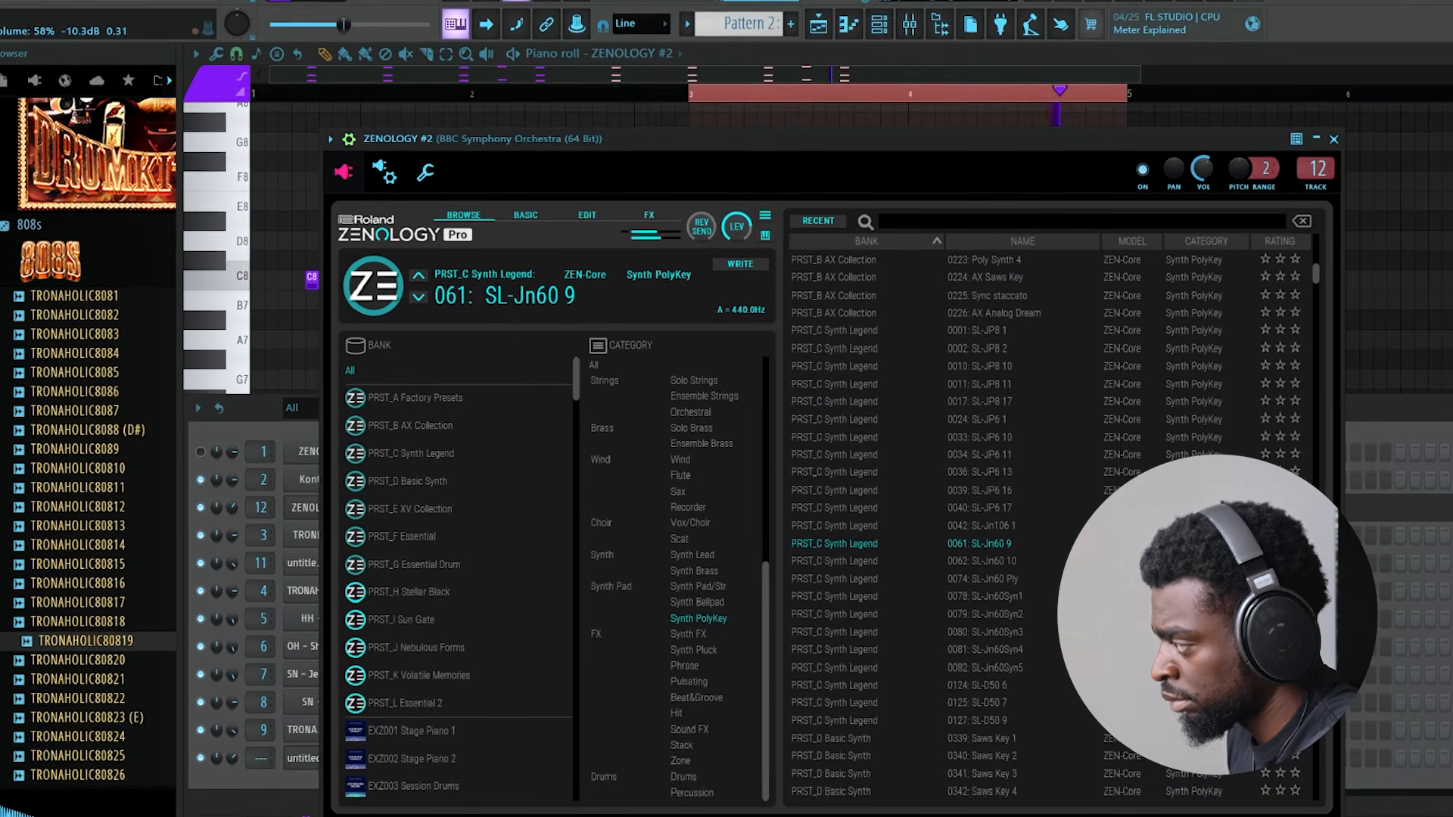
click(853, 62)
right_click(586, 258)
right_click(1024, 260)
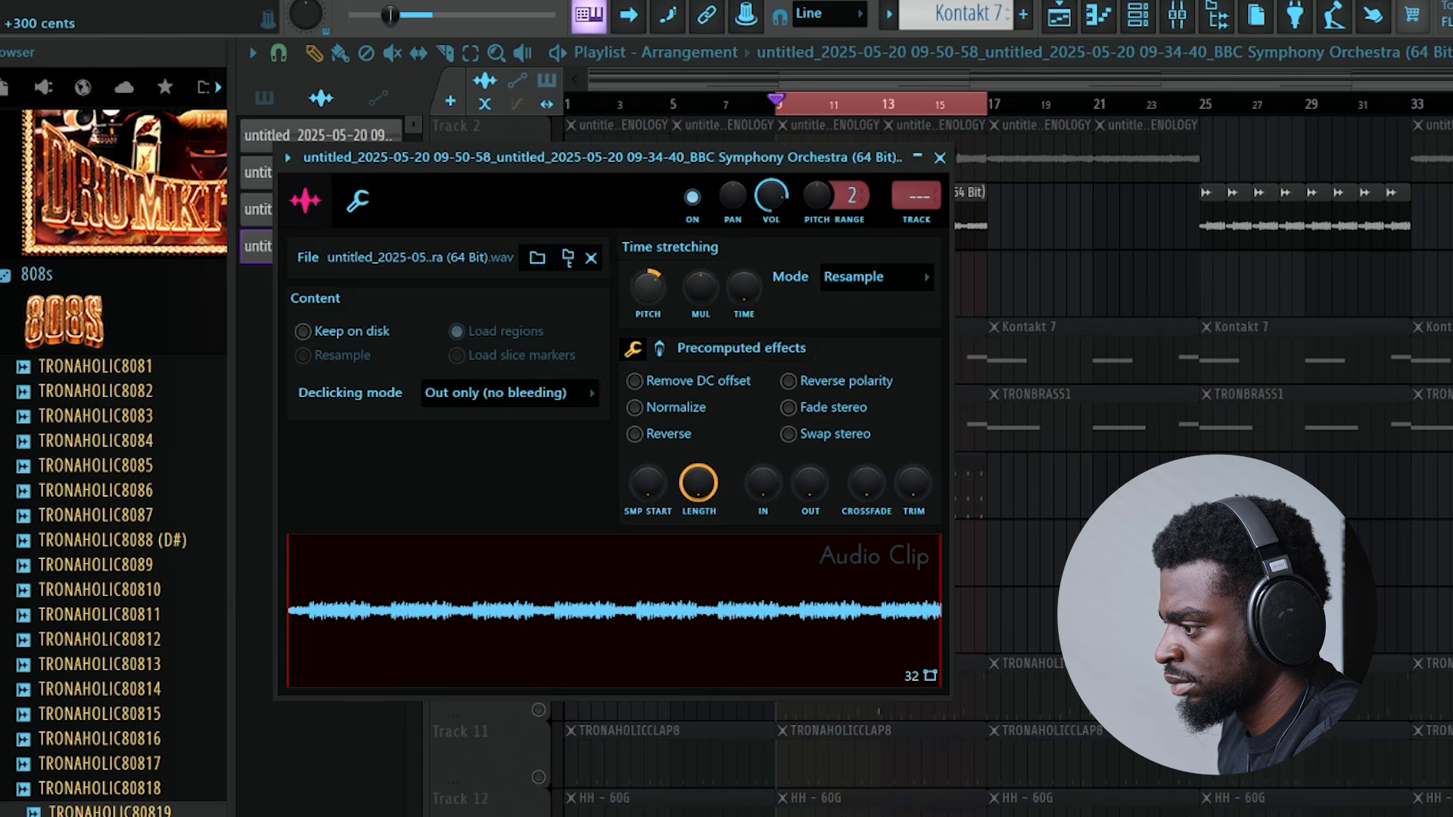
- Close the BBC Symphony Orchestra audio clip settings and unmute Track 2 and the Kontakt 7 part on Track 5
key(Escape)
click(539, 173)
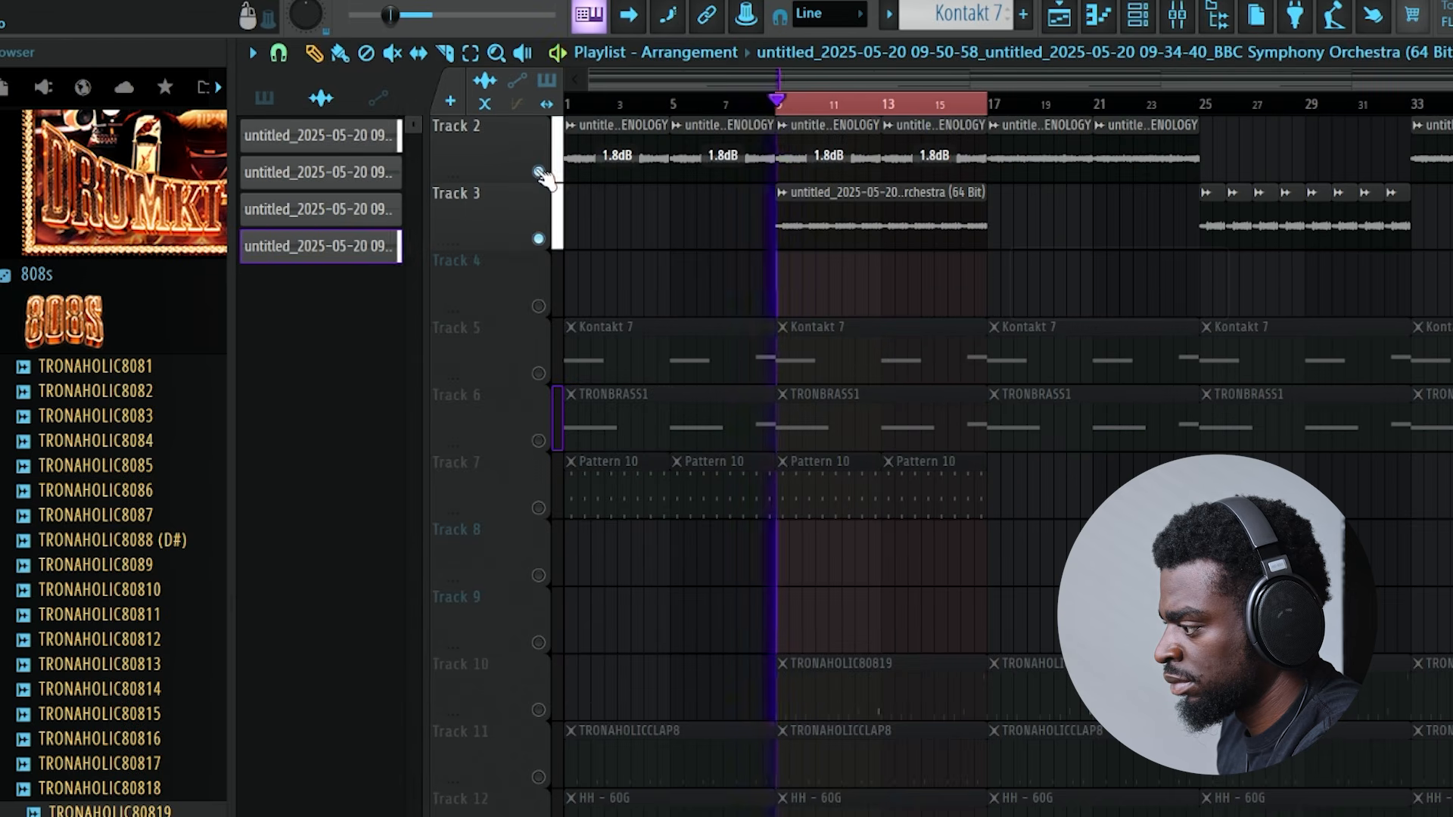
click(538, 374)
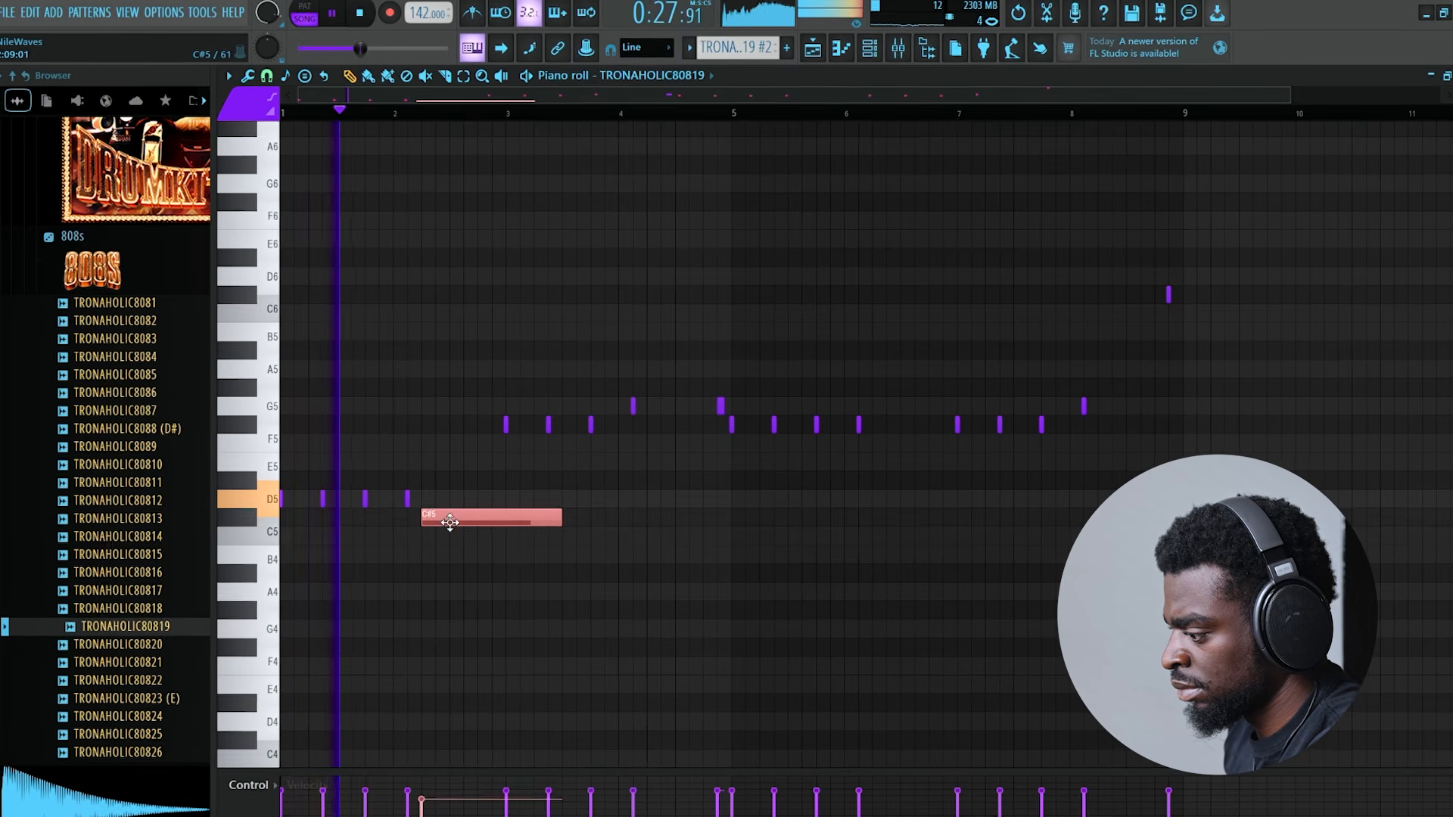
- Adjust the low notes between bars 1 and 5 in the Kontakt 7 #2 pattern and toggle playback
drag(449, 522, 450, 519)
drag(560, 519, 428, 518)
key(space)
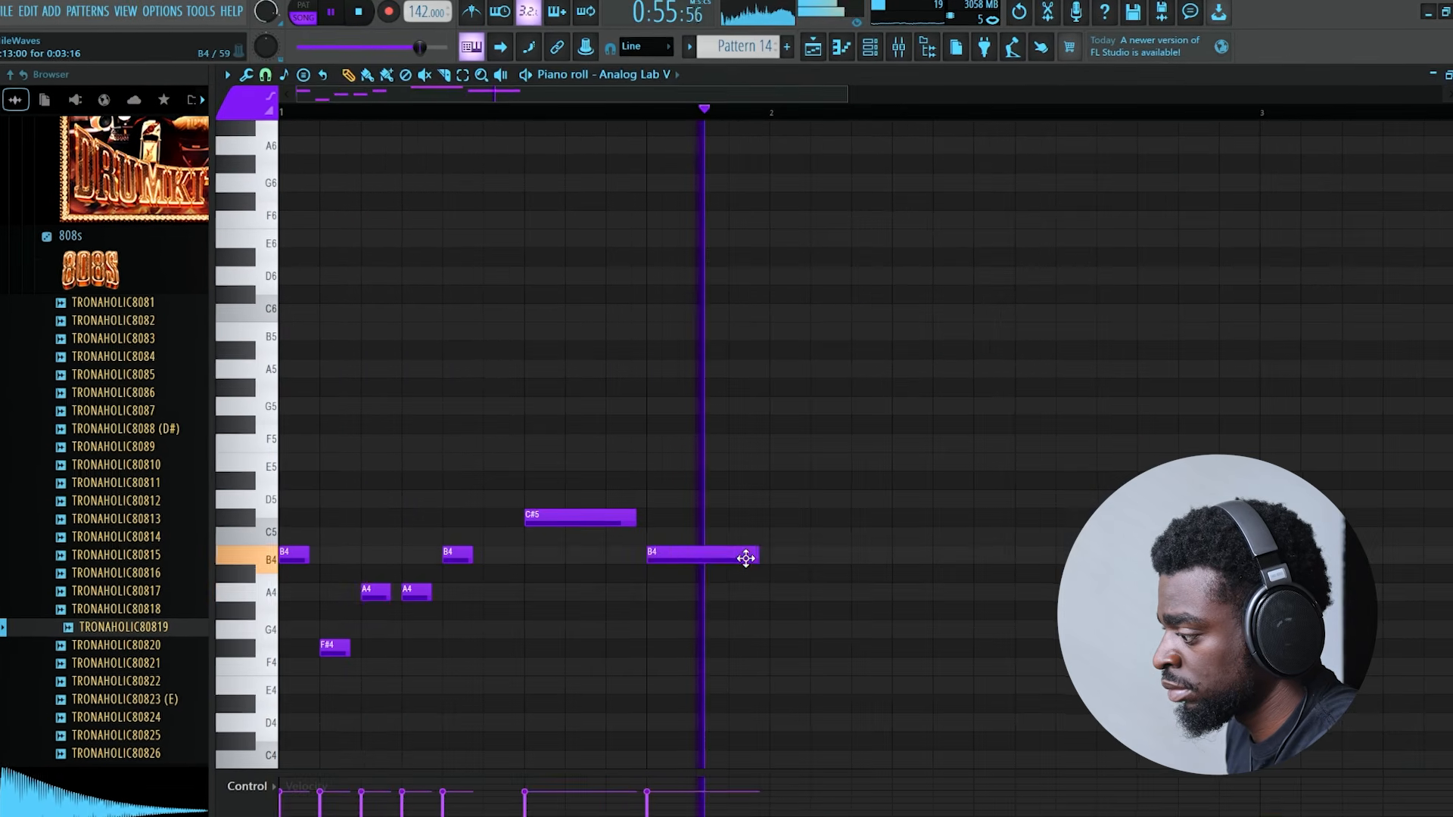
- Select the melody phrase in the Analog Lab V piano roll and repeat it several times along Pattern 14
drag(748, 558, 646, 556)
drag(768, 110, 284, 128)
key(ctrl+b)
key(ctrl+b)
key(ctrl+b)
key(ctrl+b)
key(ctrl+b)
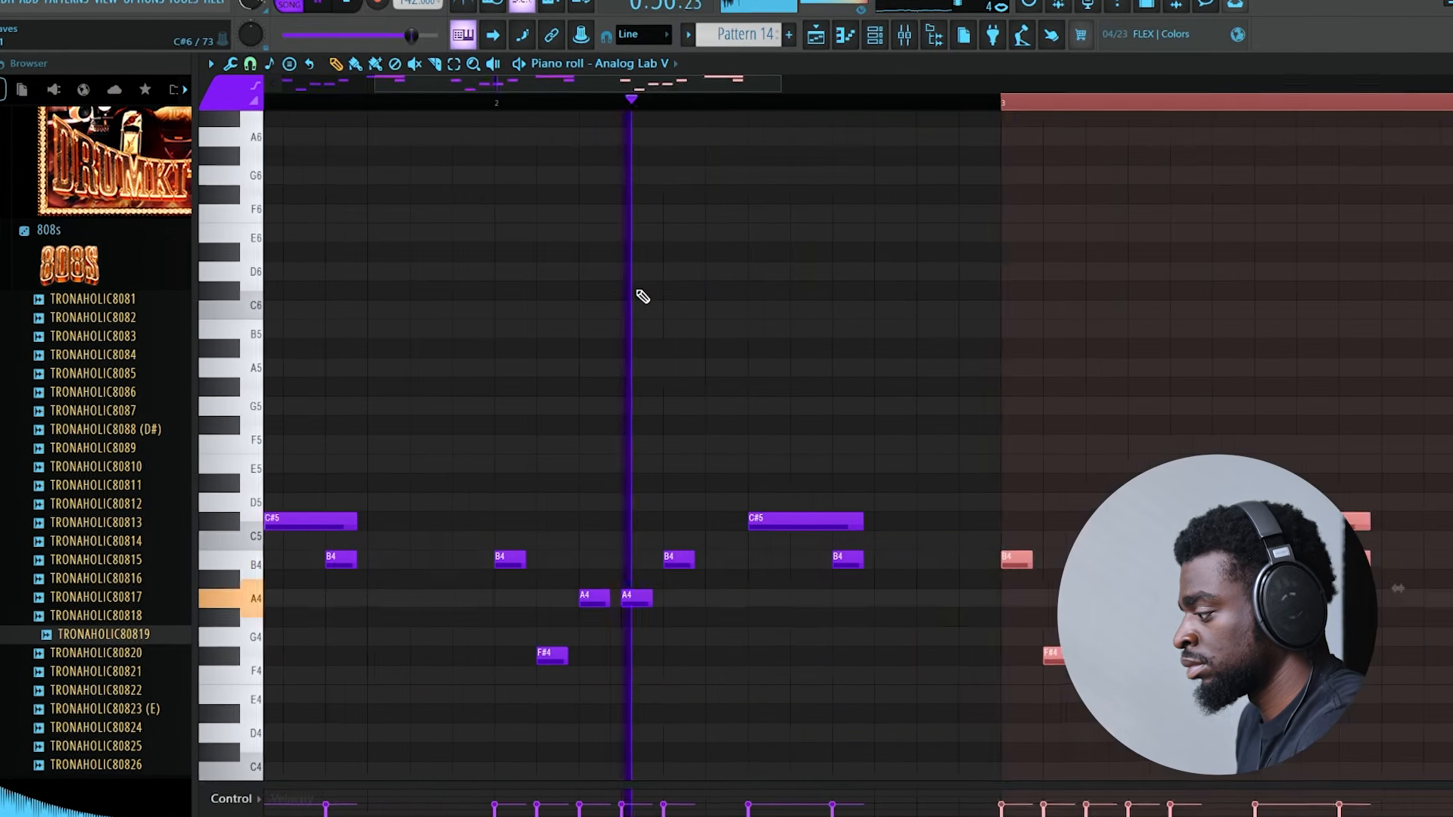
key(ctrl+b)
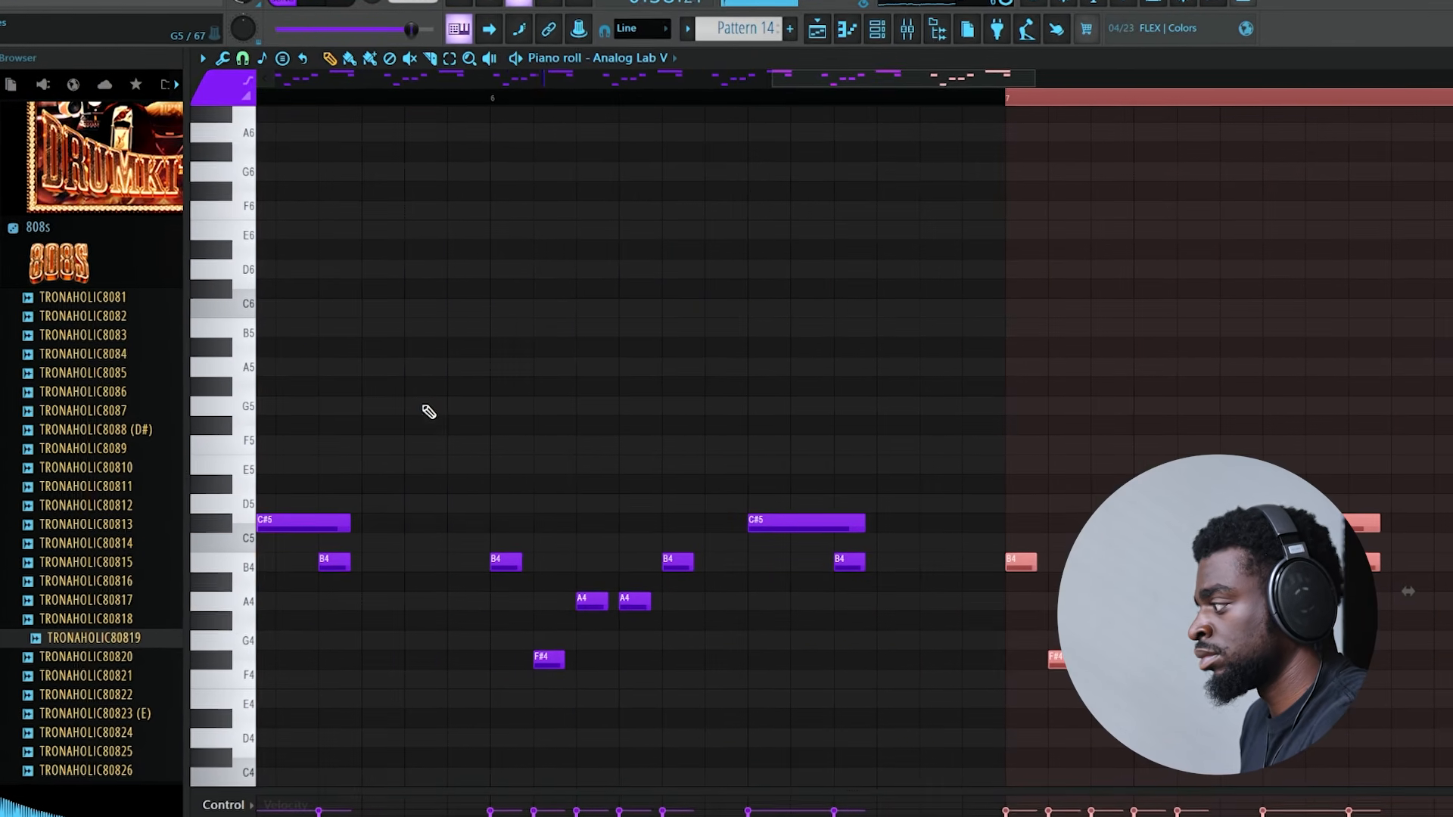
key(ctrl+b)
key(ctrl+b)
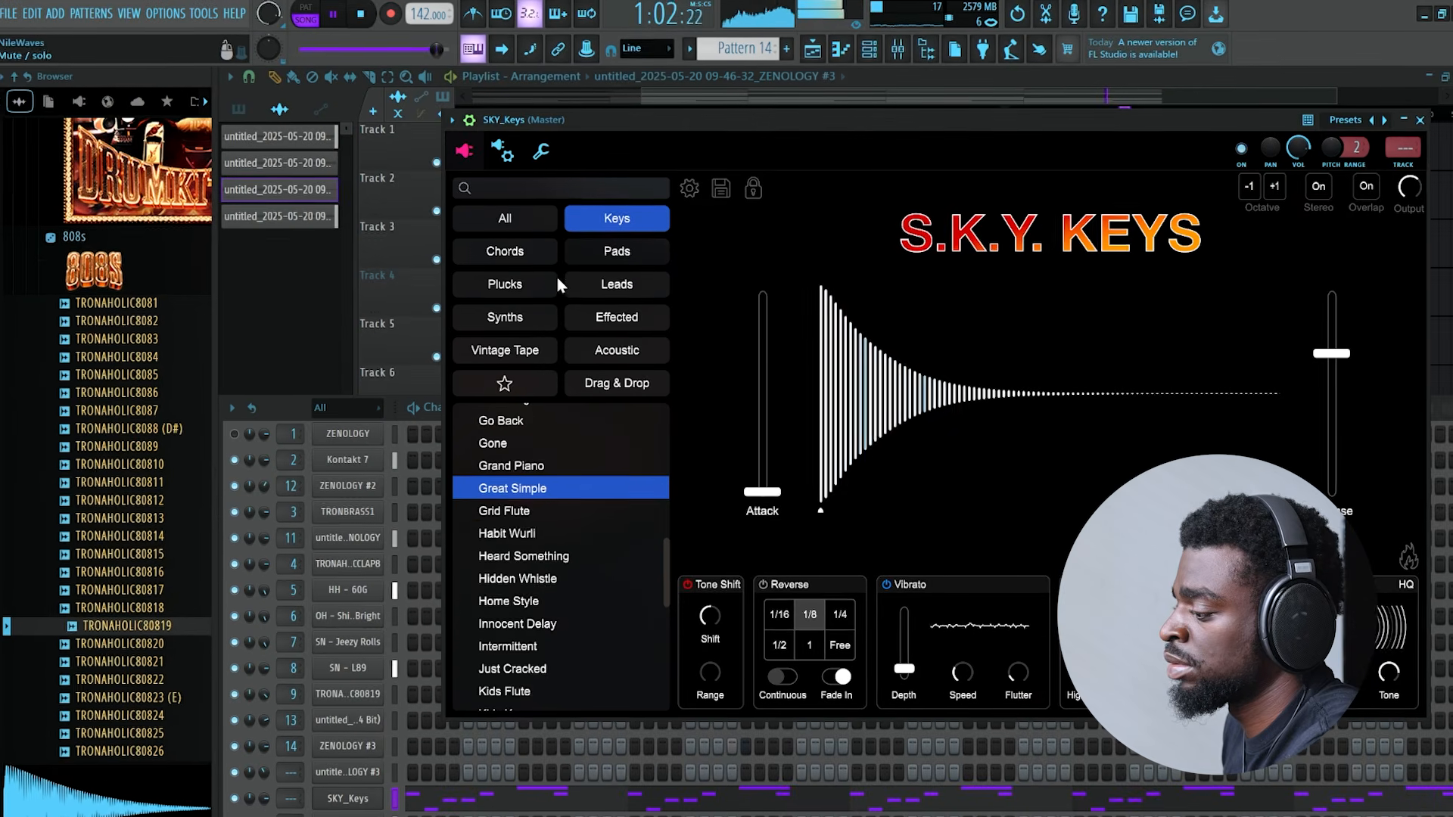
- Filter the SKY_Keys sounds to Plucks, load the Smooth Pluck preset and browse the rest of the category
click(539, 285)
click(598, 508)
drag(716, 115, 652, 106)
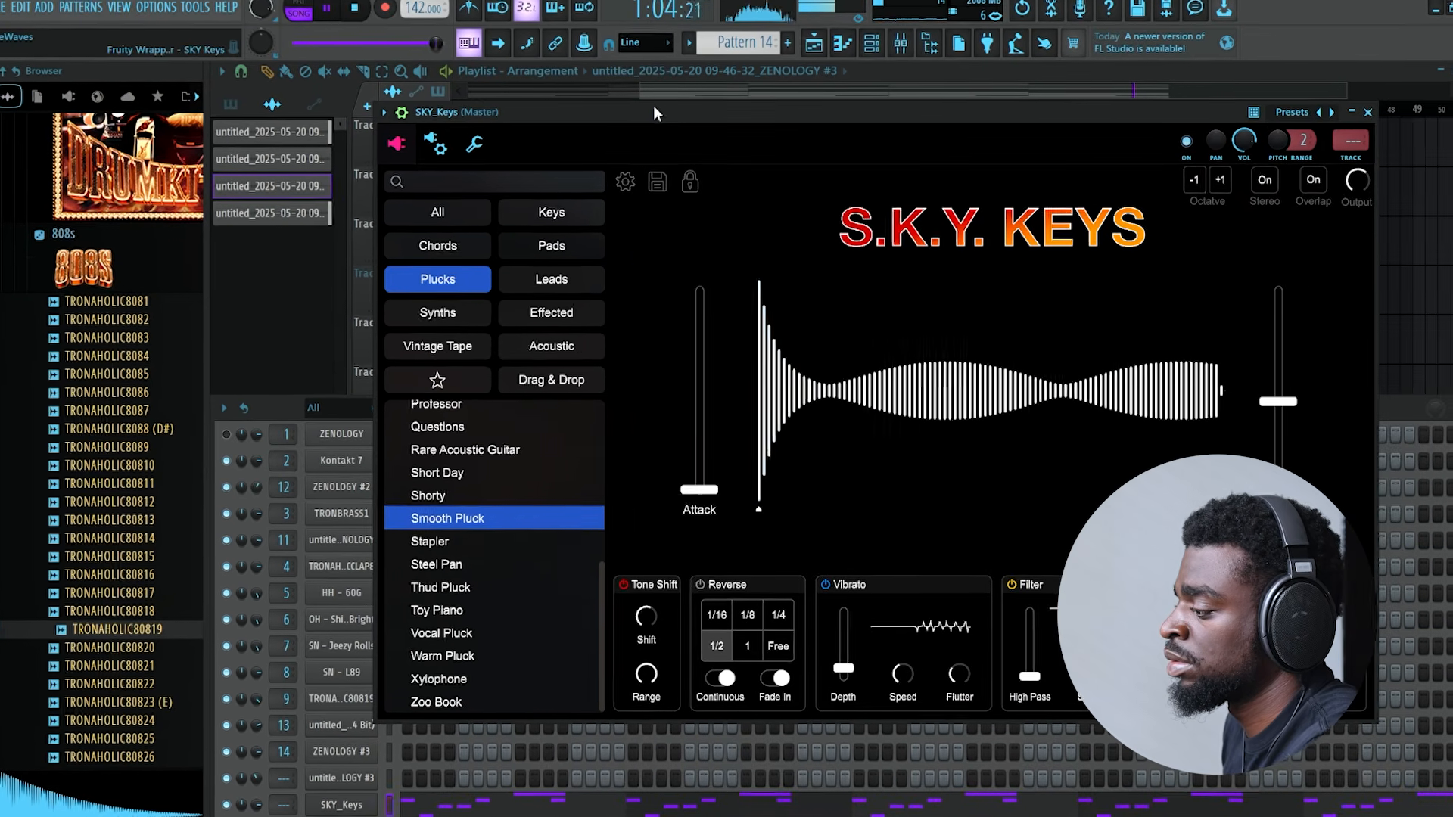
scroll(480, 519, up, 5)
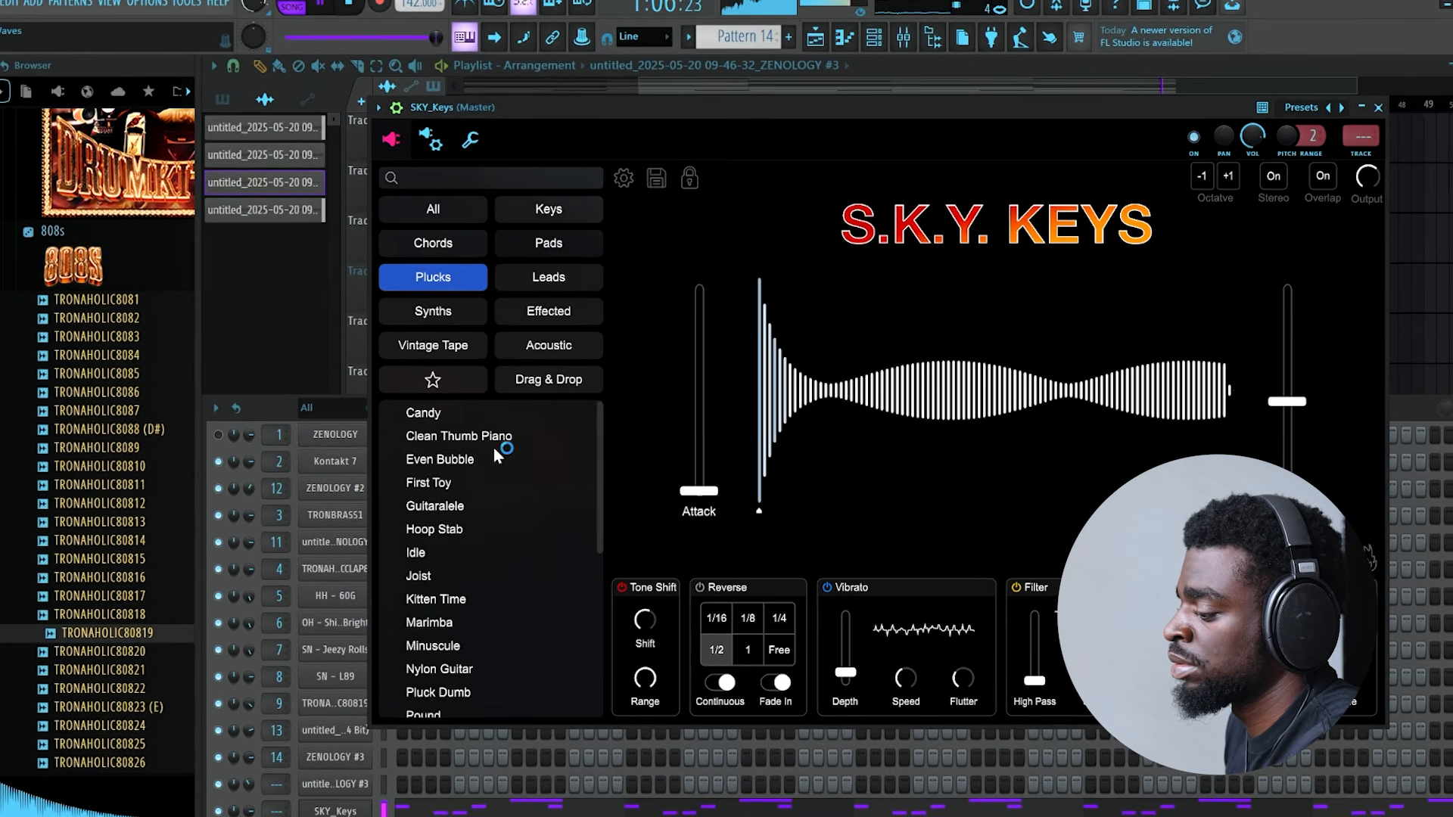